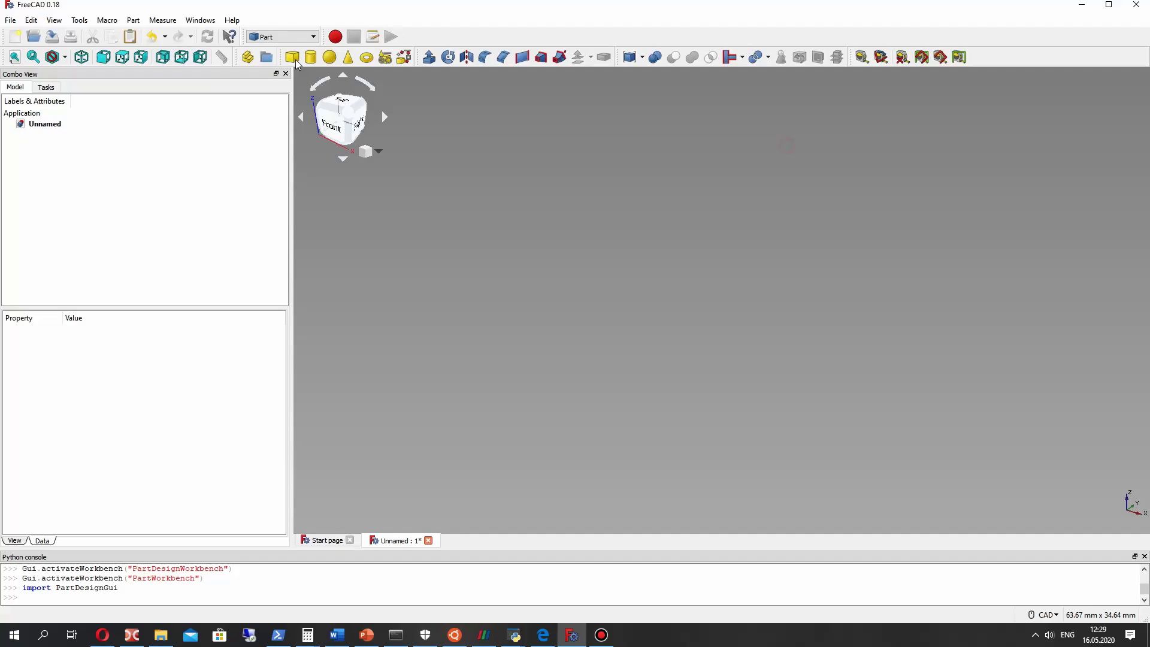
Switch the workbench to Part Design.
left_click(286, 36)
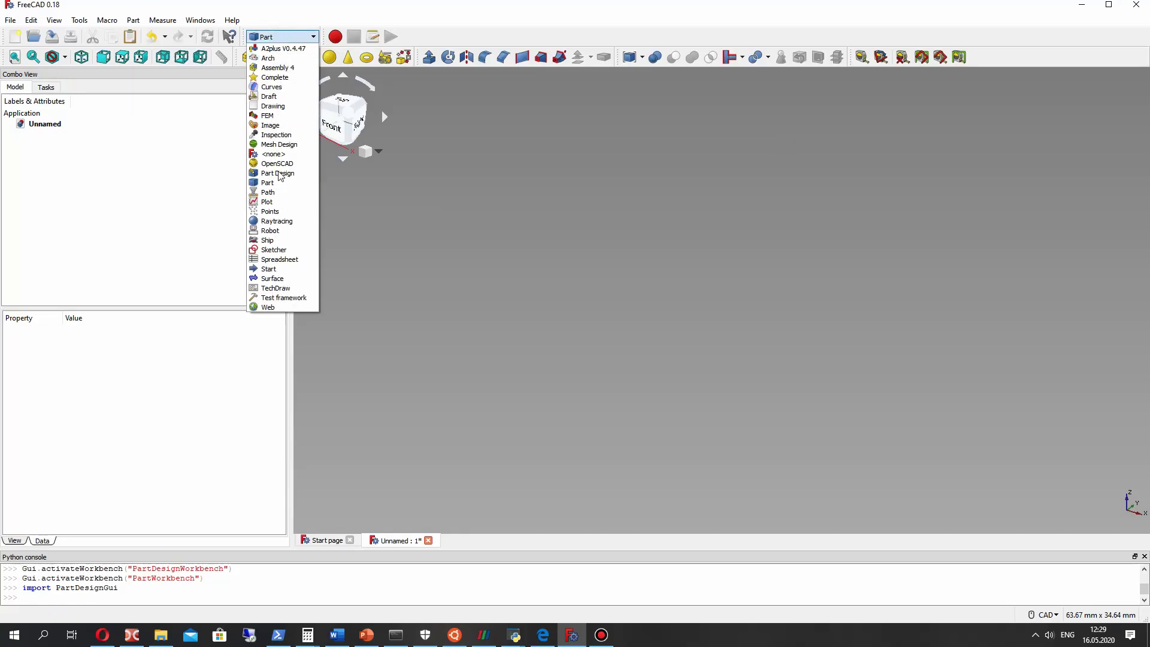
left_click(290, 38)
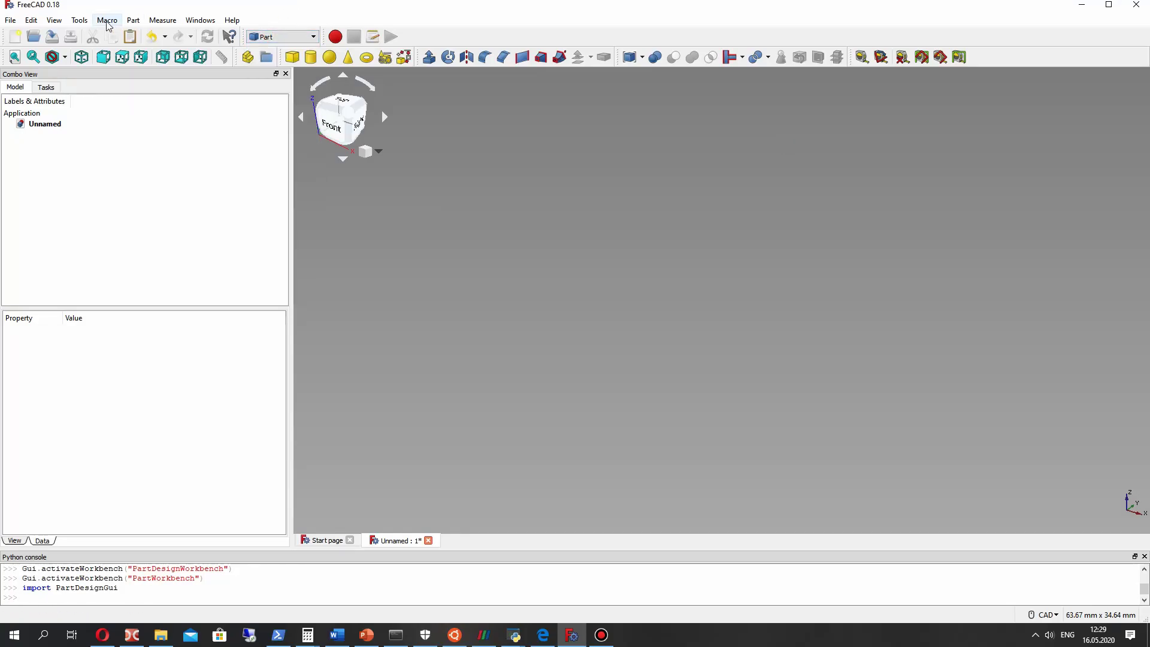
left_click(134, 20)
left_click(286, 37)
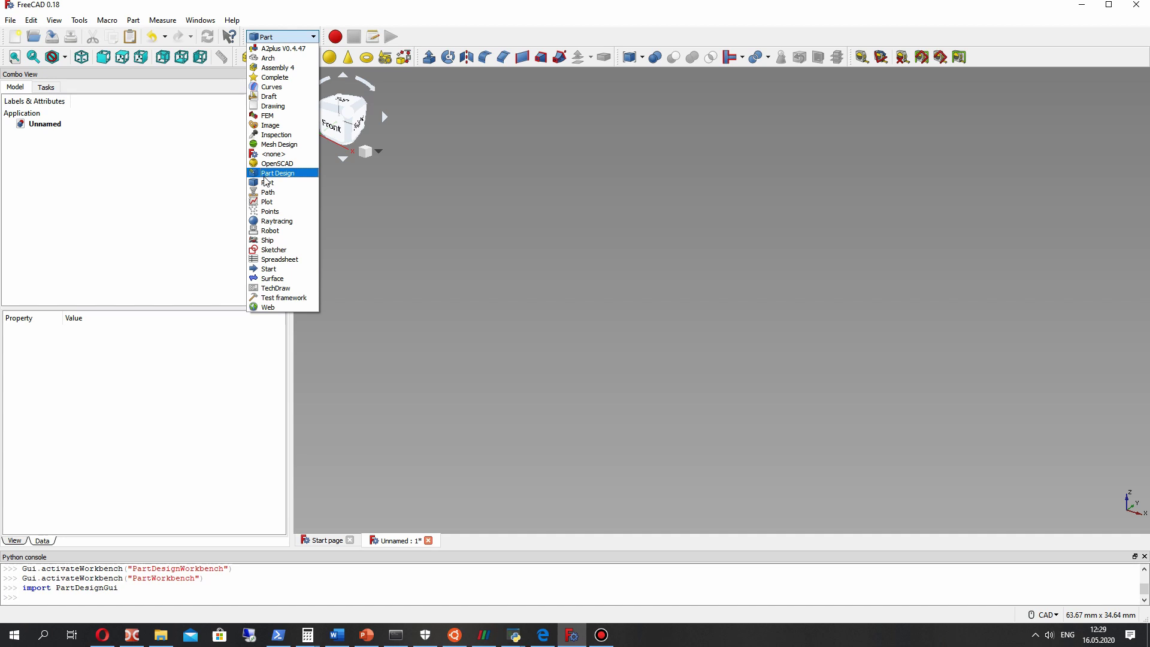
left_click(291, 177)
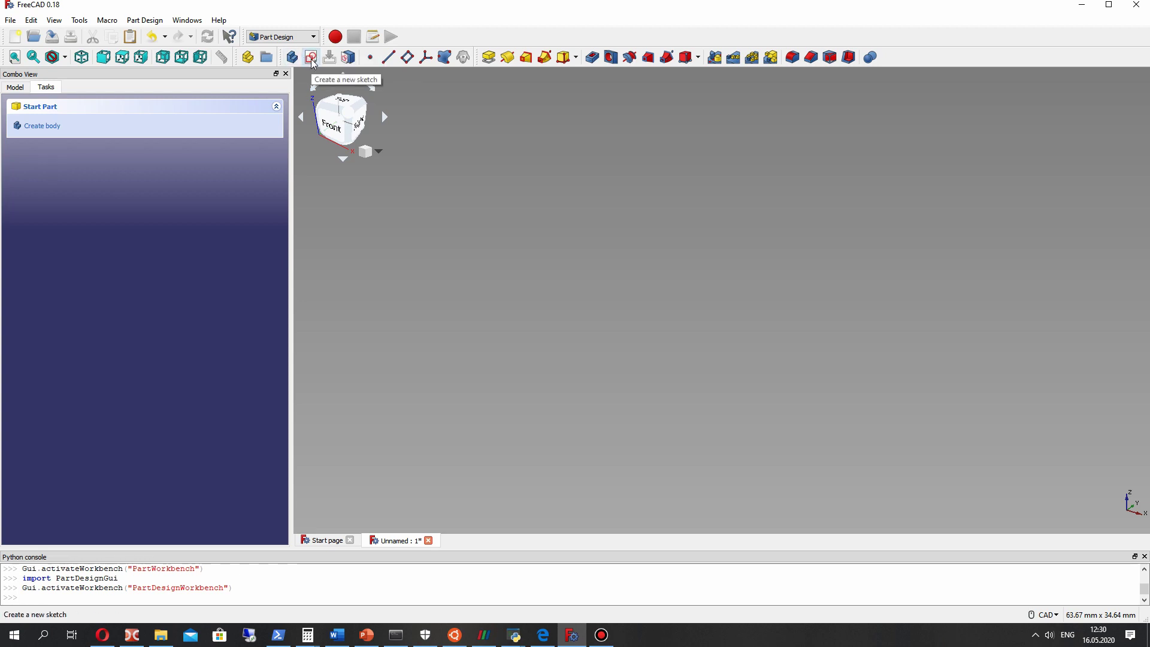
Create a body with a new sketch on the XY plane.
left_click(310, 58)
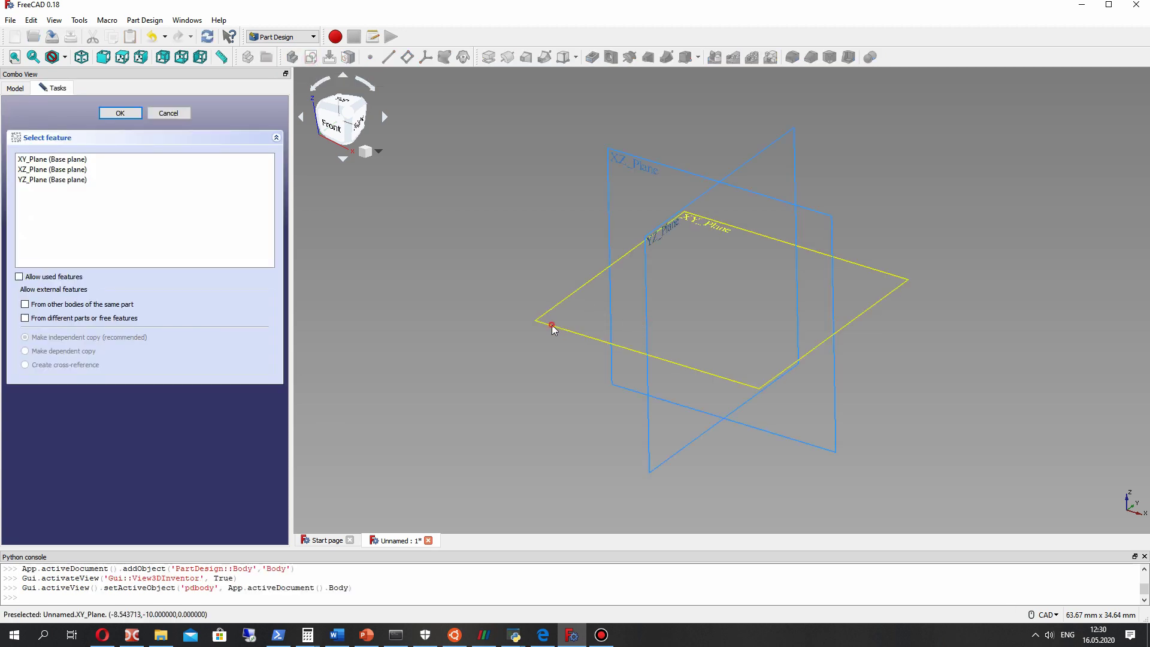
left_click(551, 328)
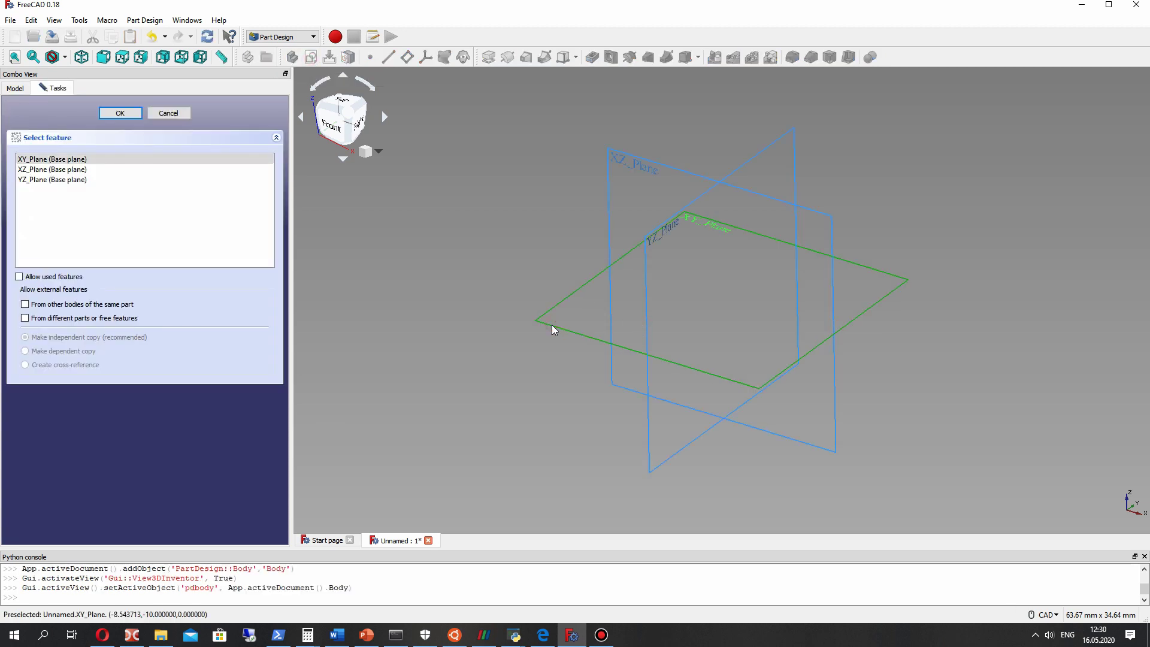
left_click(120, 114)
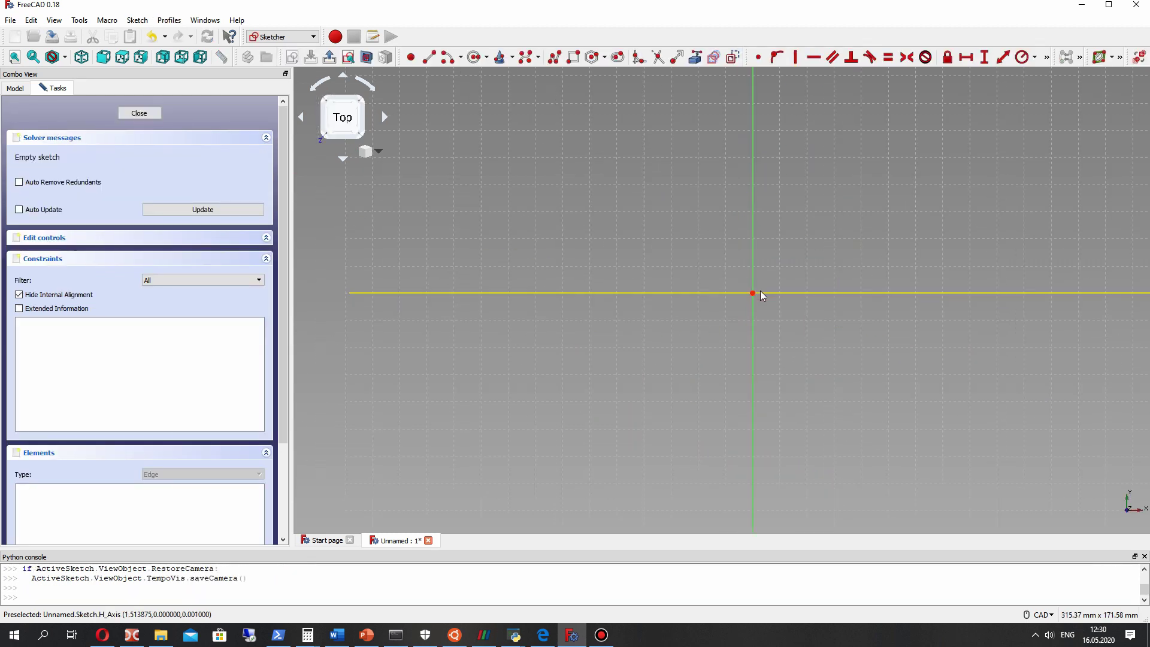
scroll(761, 289, "up", 5)
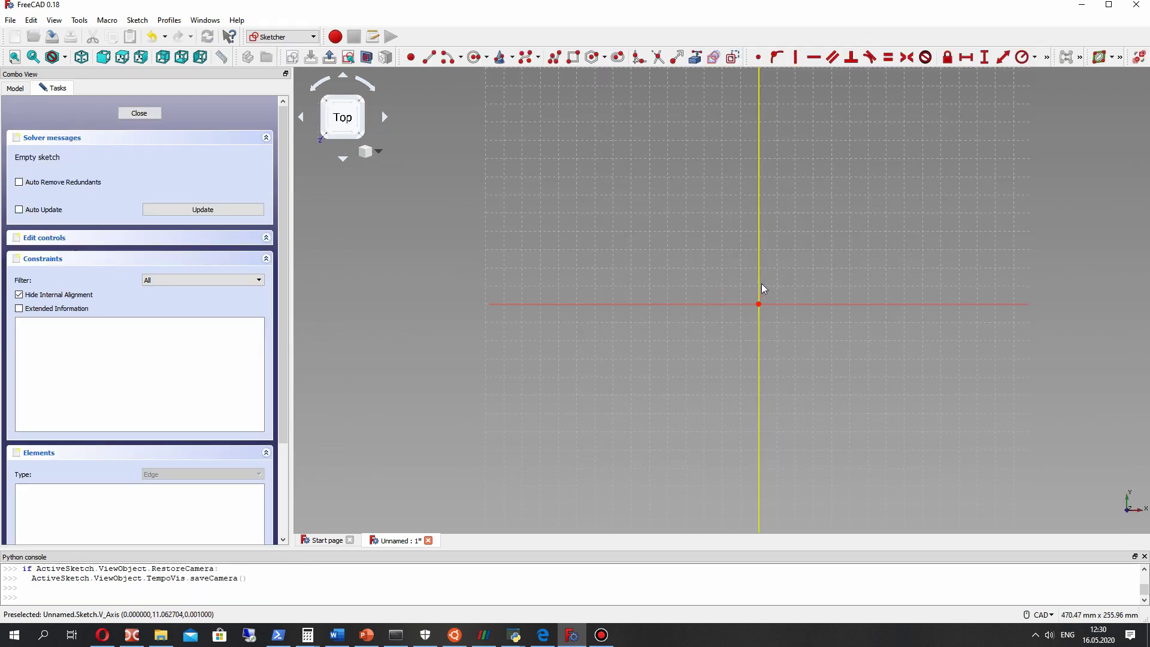
Draw a rectangle from the origin, then drag its top edge and right corner to resize it.
left_click(572, 61)
left_click(676, 303)
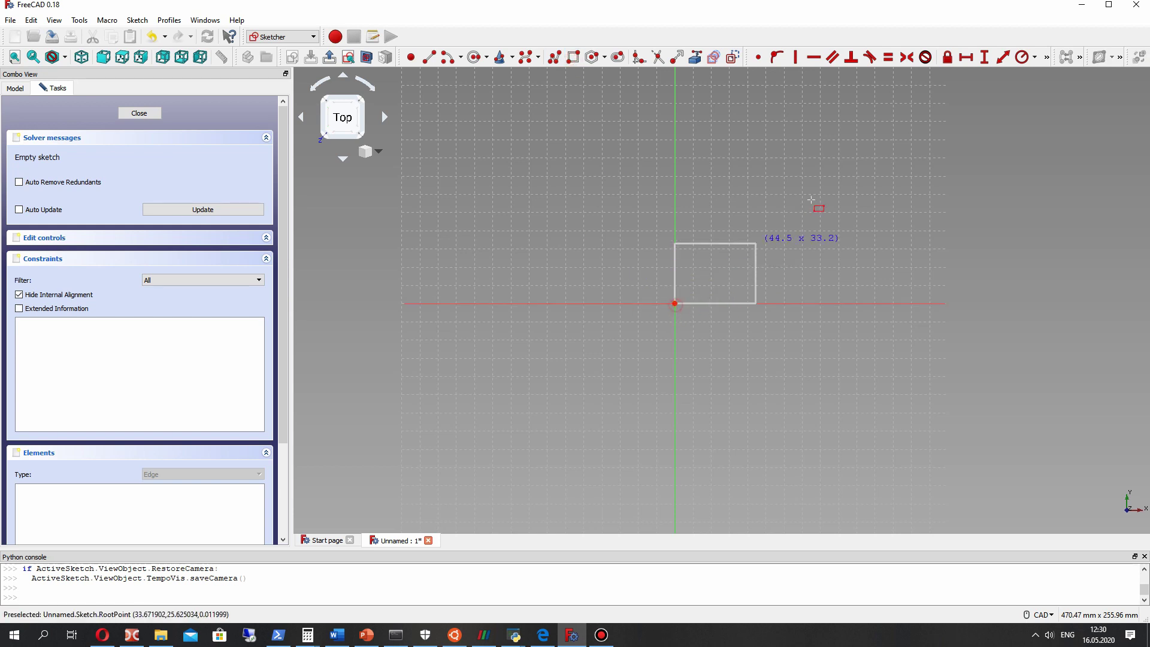
middle_click_drag(829, 175, 669, 266)
left_click(818, 144)
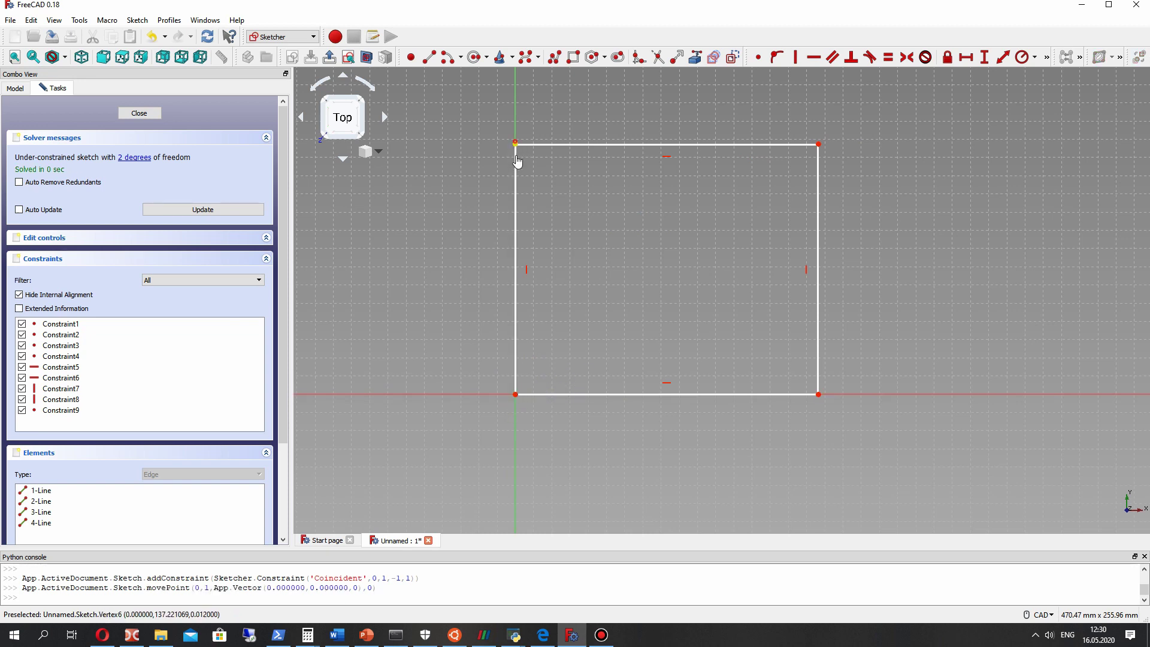
left_click_drag(515, 162, 469, 204)
left_click_drag(515, 247, 517, 171)
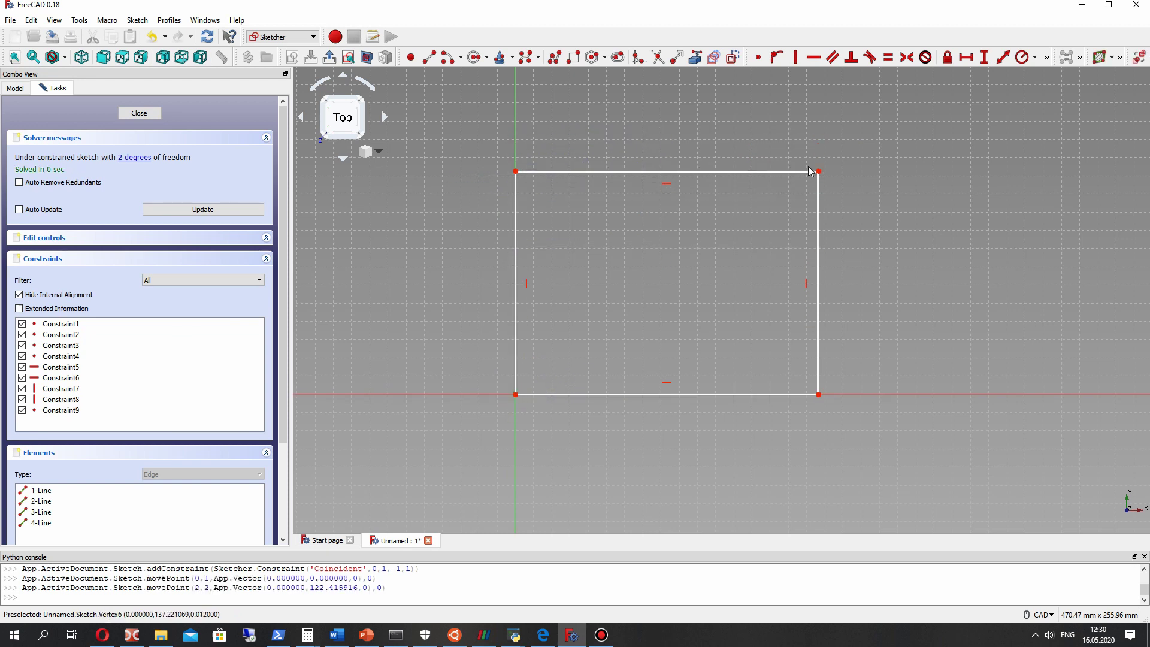
left_click_drag(783, 177, 876, 146)
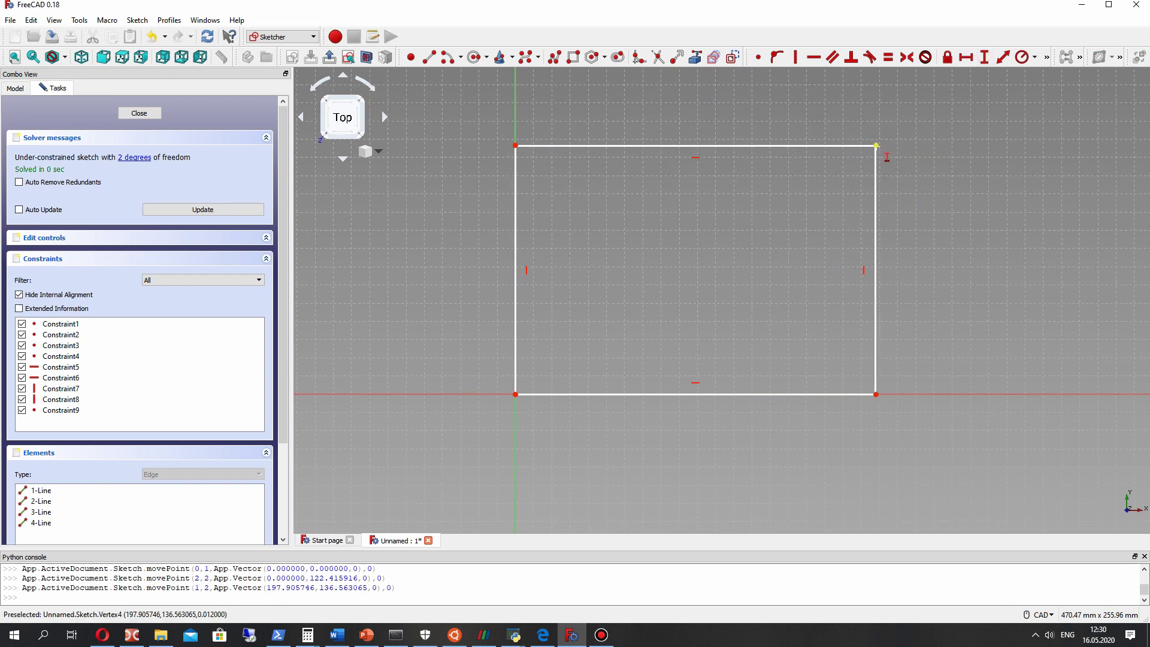
Constrain the rectangle's right side to a 100 mm vertical distance.
left_click(877, 396)
key("i")
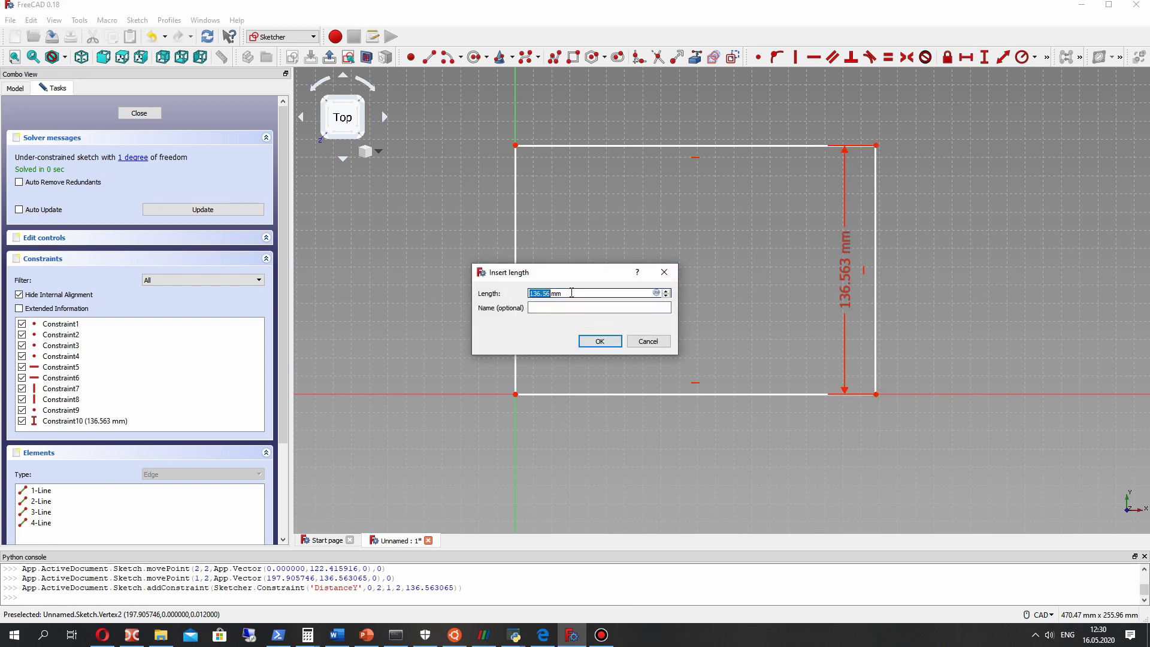
type("100")
key("Return")
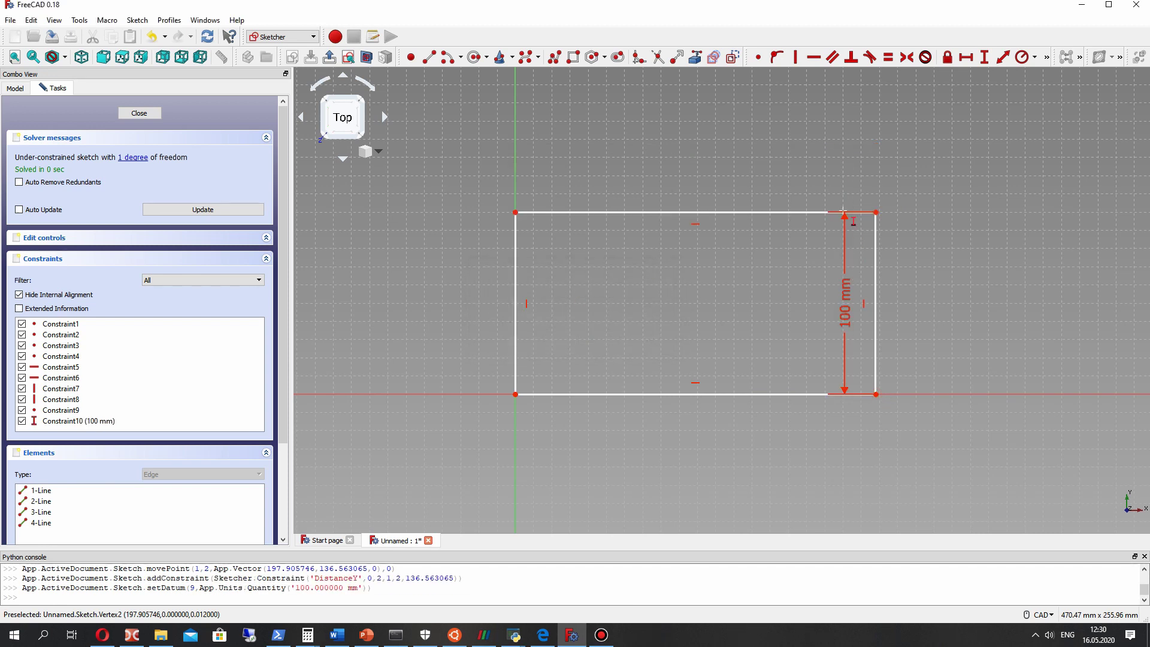
left_click_drag(847, 314, 938, 315)
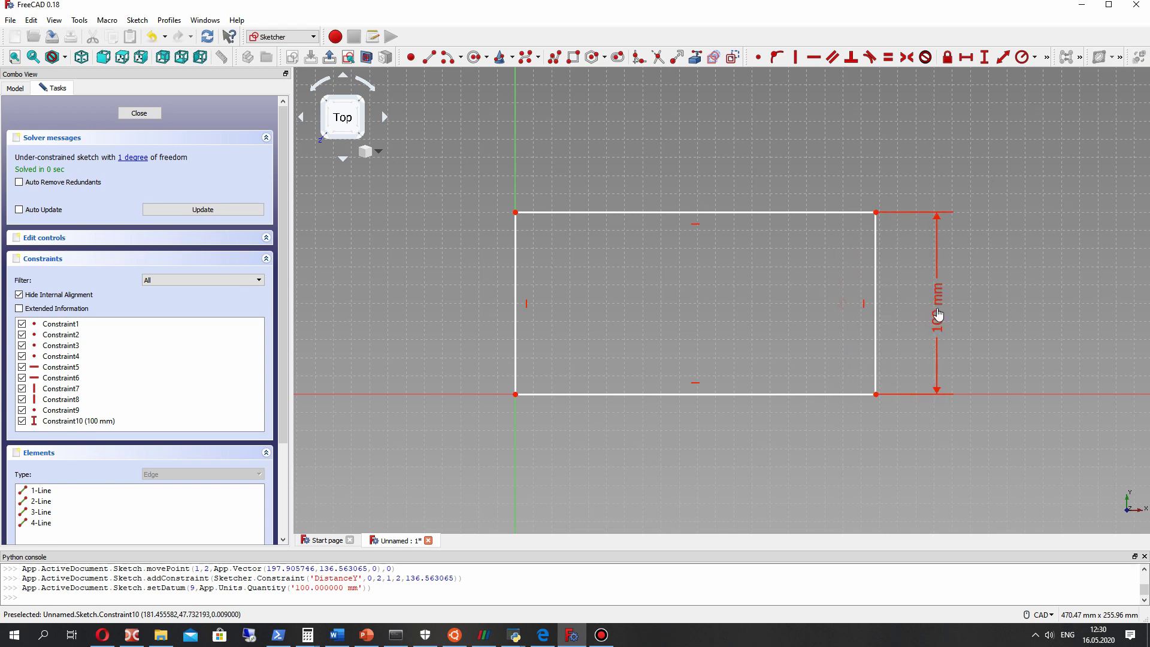
Constrain the rectangle's top edge to a 200 mm horizontal distance.
left_click(877, 212)
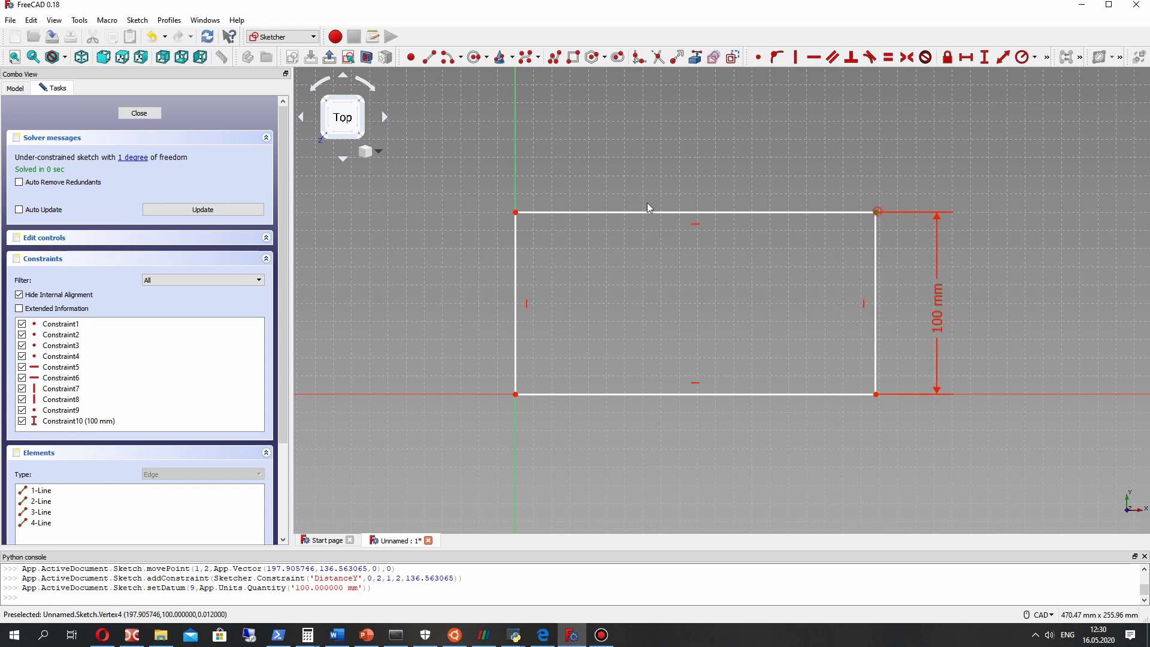
left_click(514, 212)
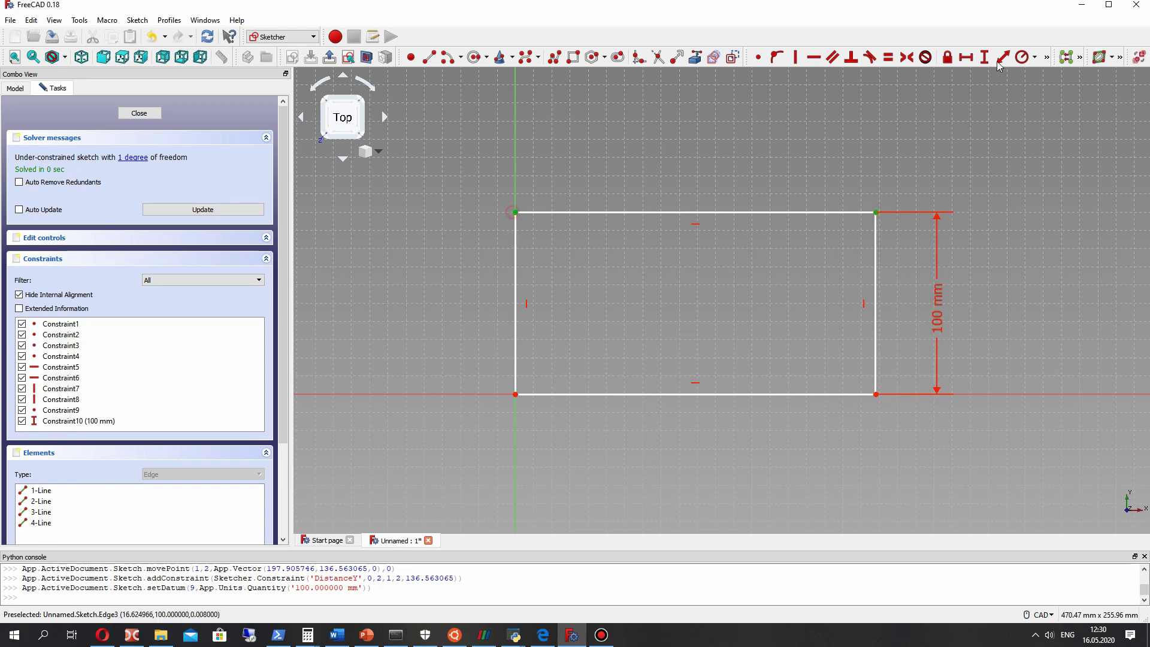
left_click(964, 58)
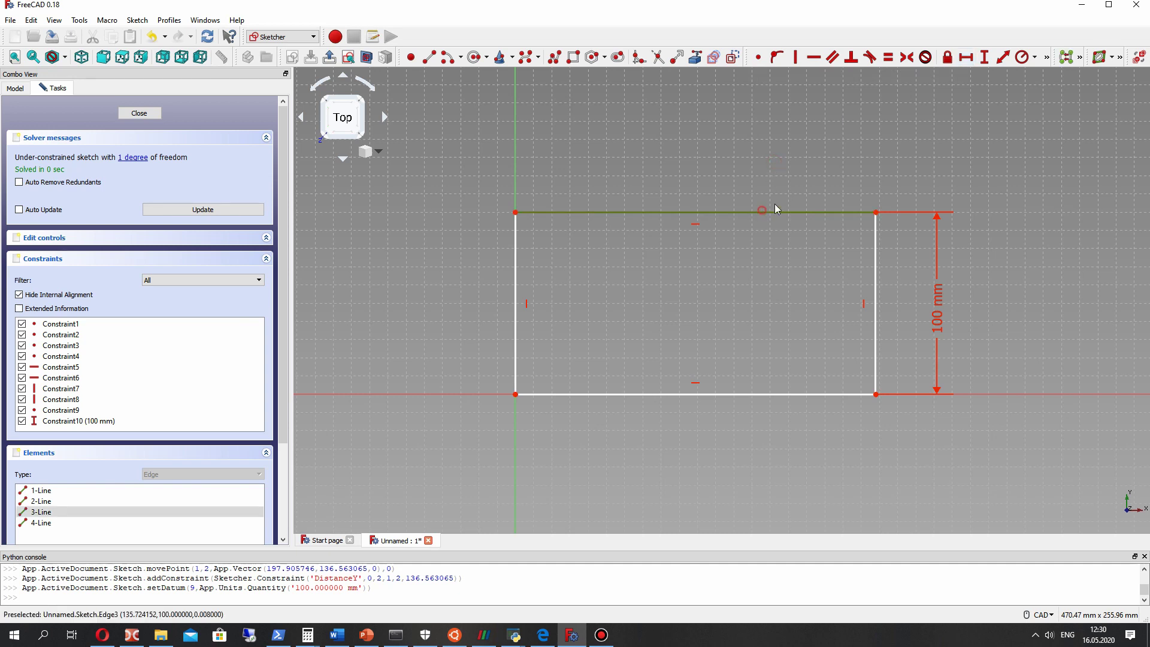
left_click(775, 211)
left_click(963, 59)
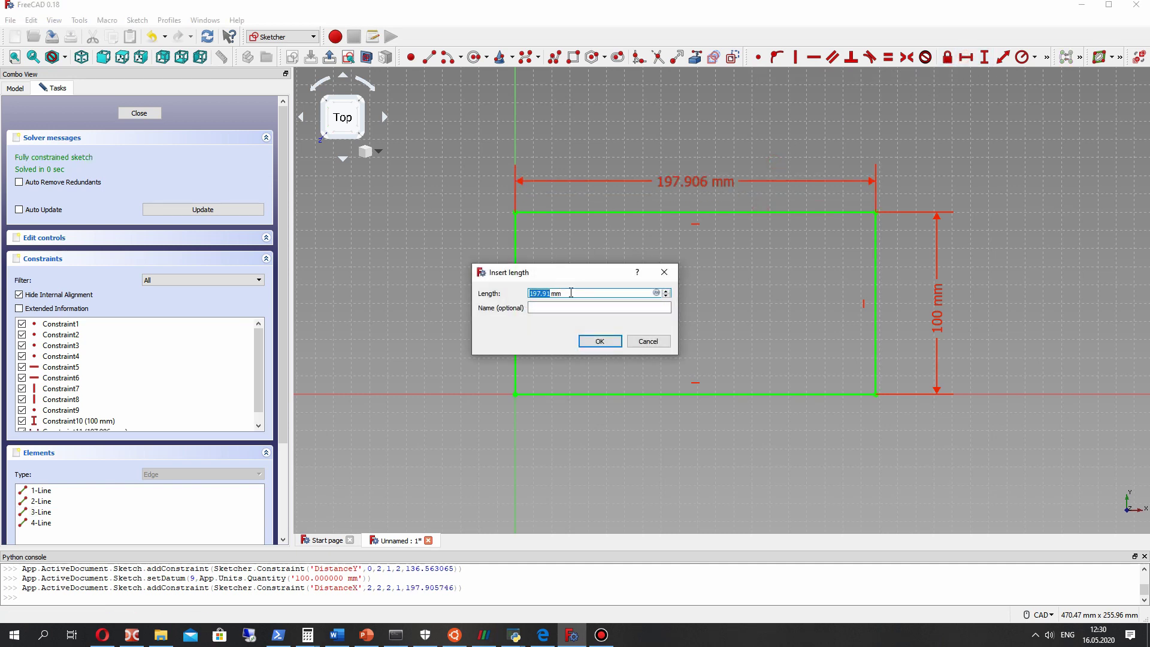
key("Return")
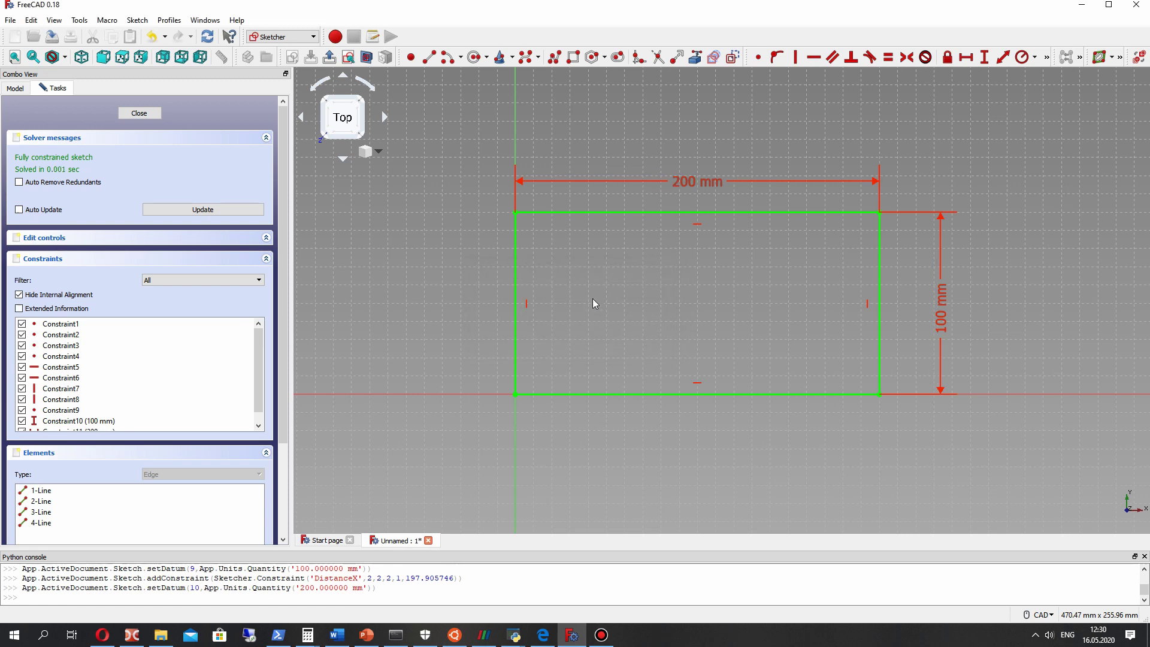
mouse_move(591, 299)
middle_mouse_down()
mouse_move(622, 228)
mouse_move(592, 243)
middle_mouse_up()
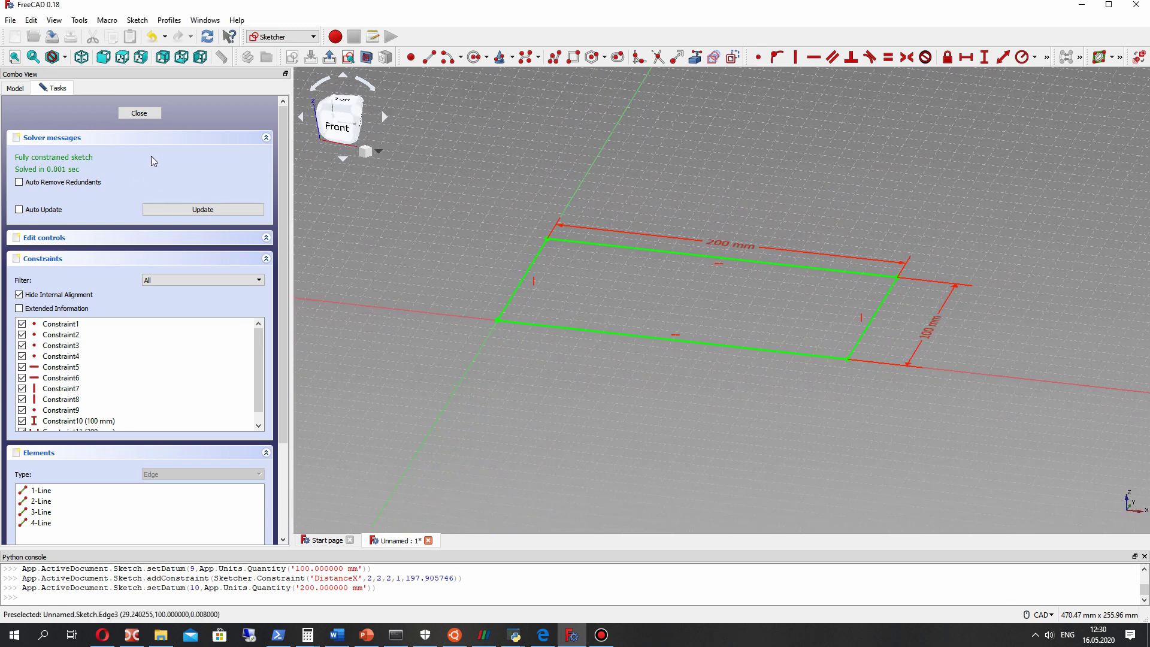
Close the rectangle sketch, select it in the model tree and pad it.
left_click(140, 115)
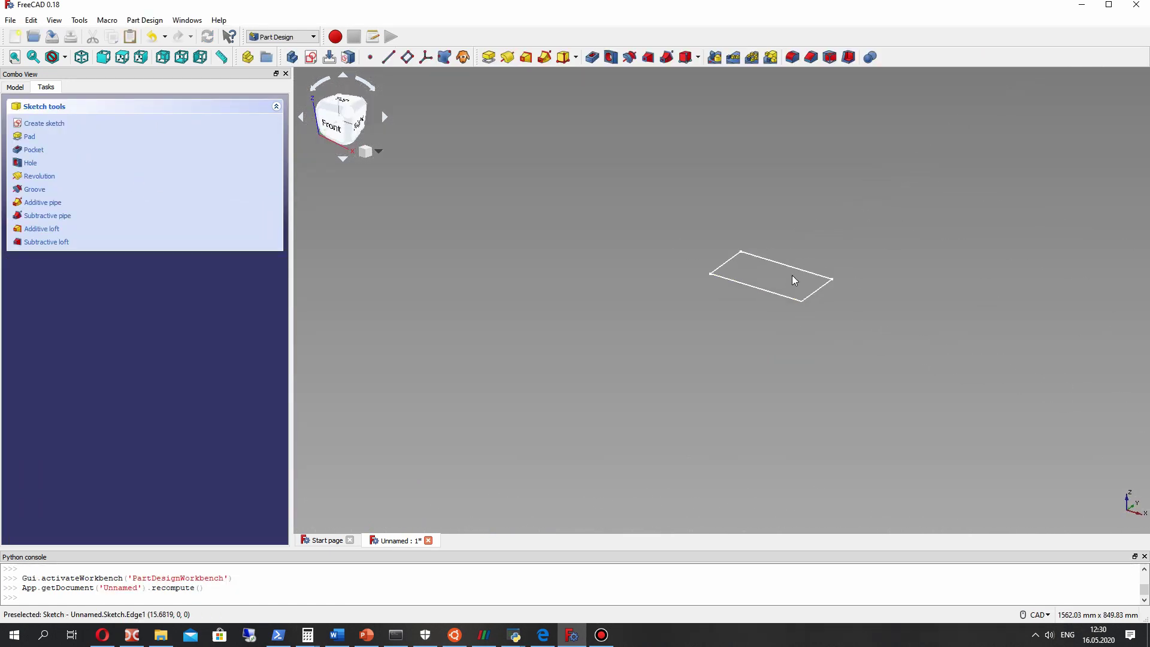
left_click(16, 86)
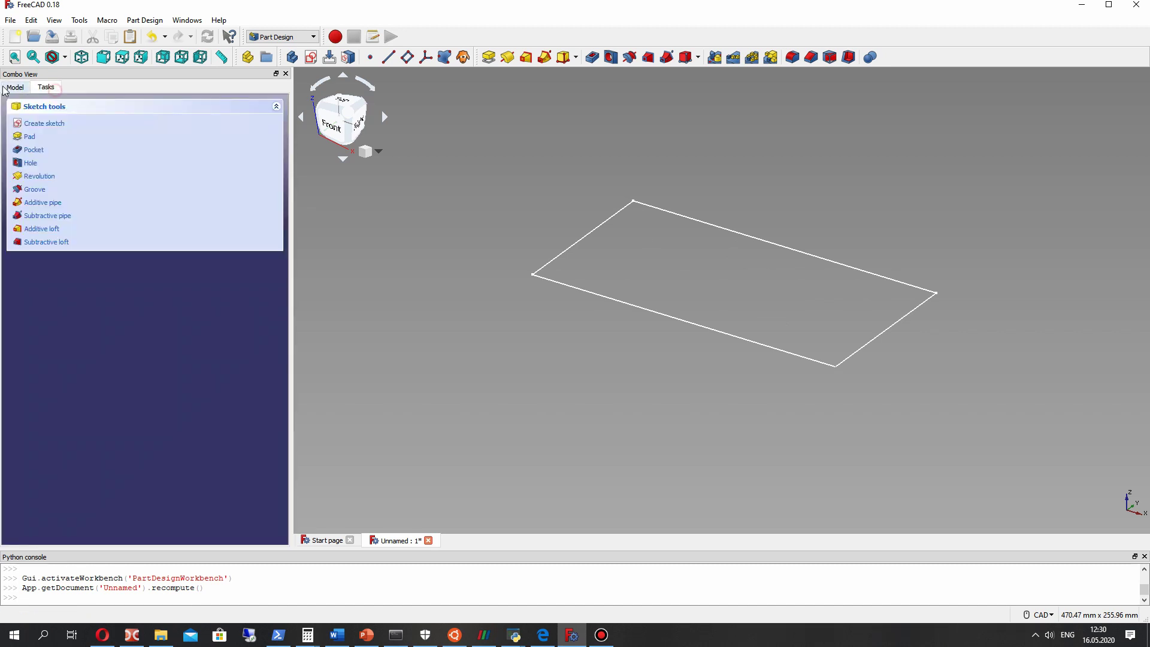
left_click(15, 86)
left_click(53, 158)
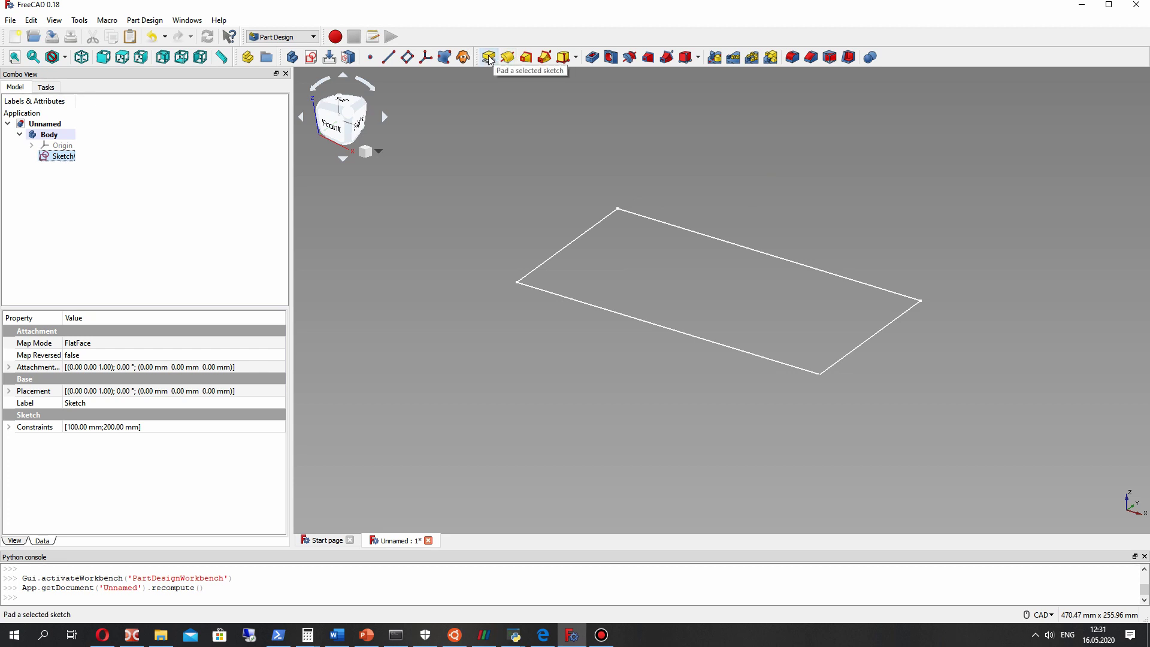
left_click(73, 165)
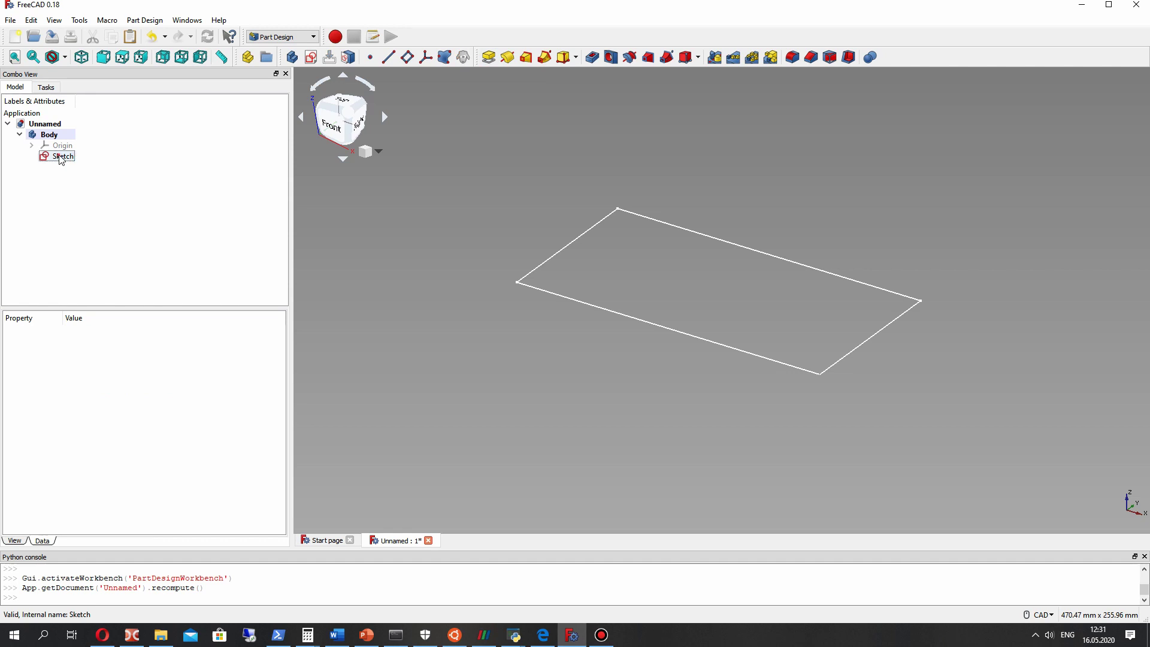
left_click(489, 57)
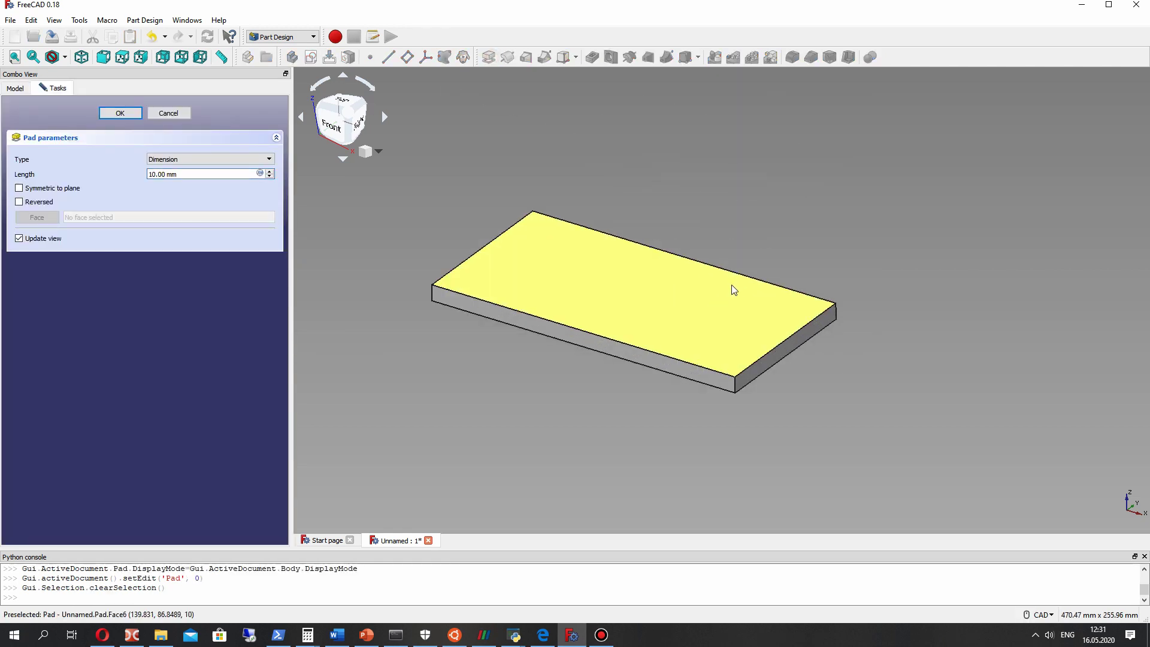
Set the pad length to 50 mm and confirm it.
double_click(151, 173)
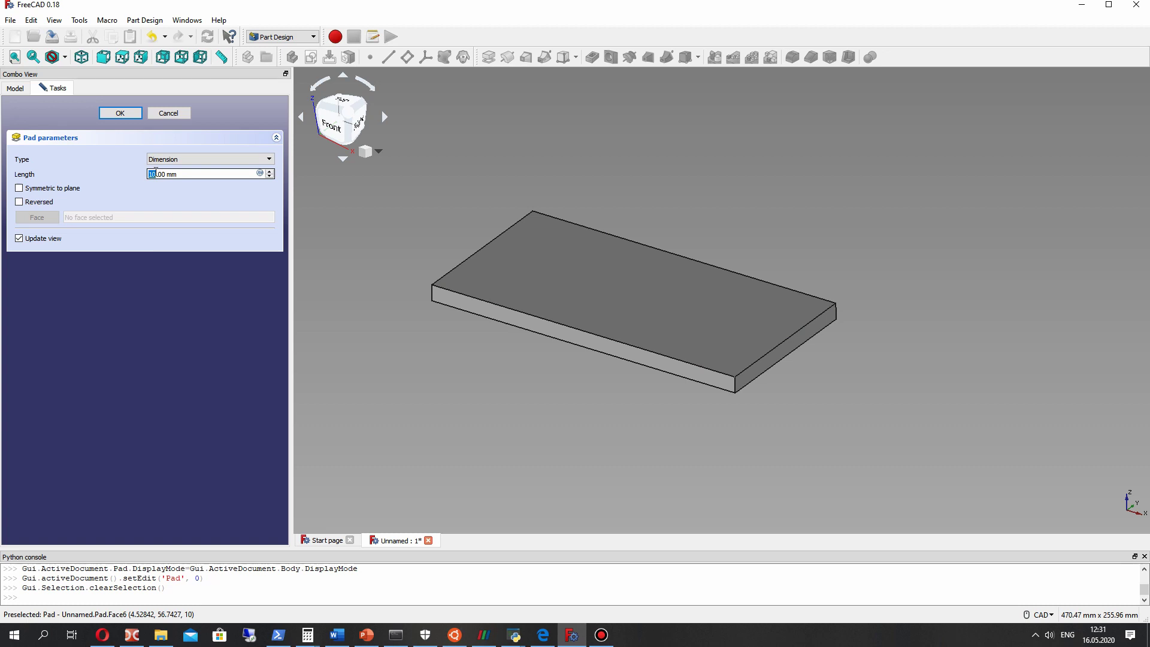
type("50")
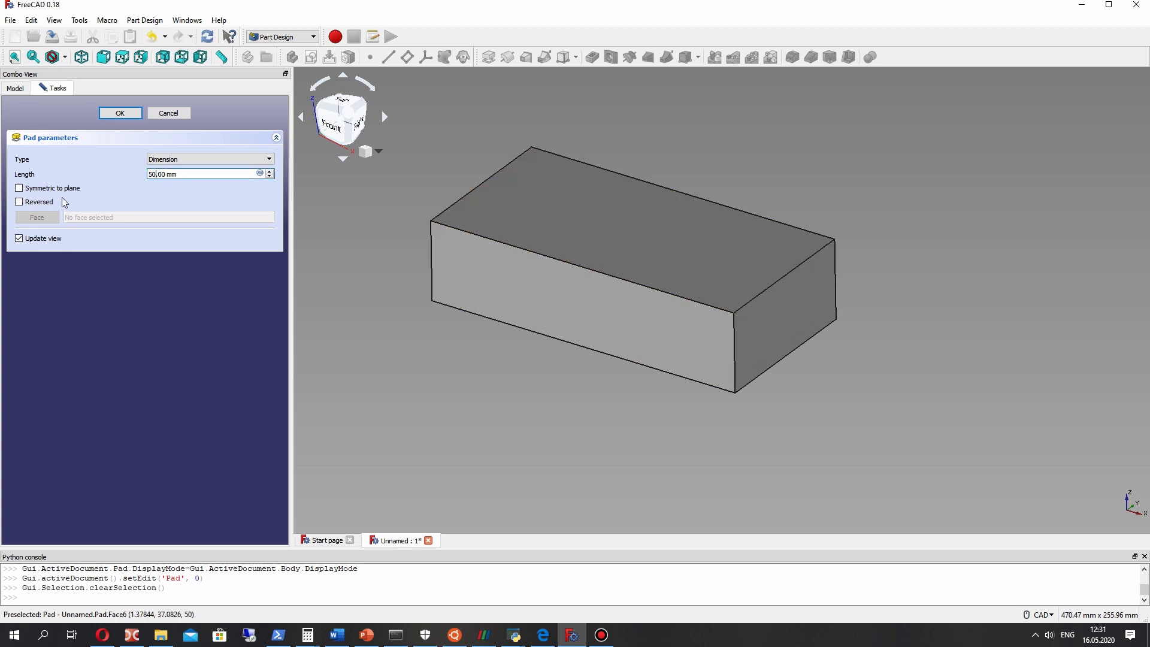
left_click(37, 204)
left_click(31, 190)
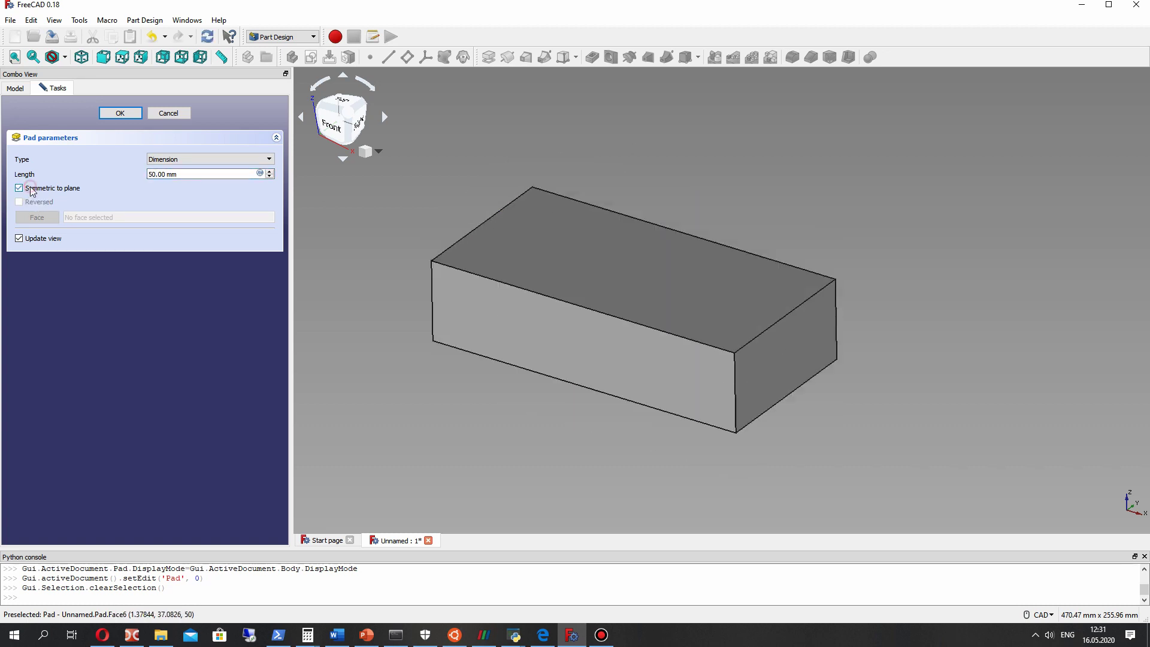
left_click(119, 113)
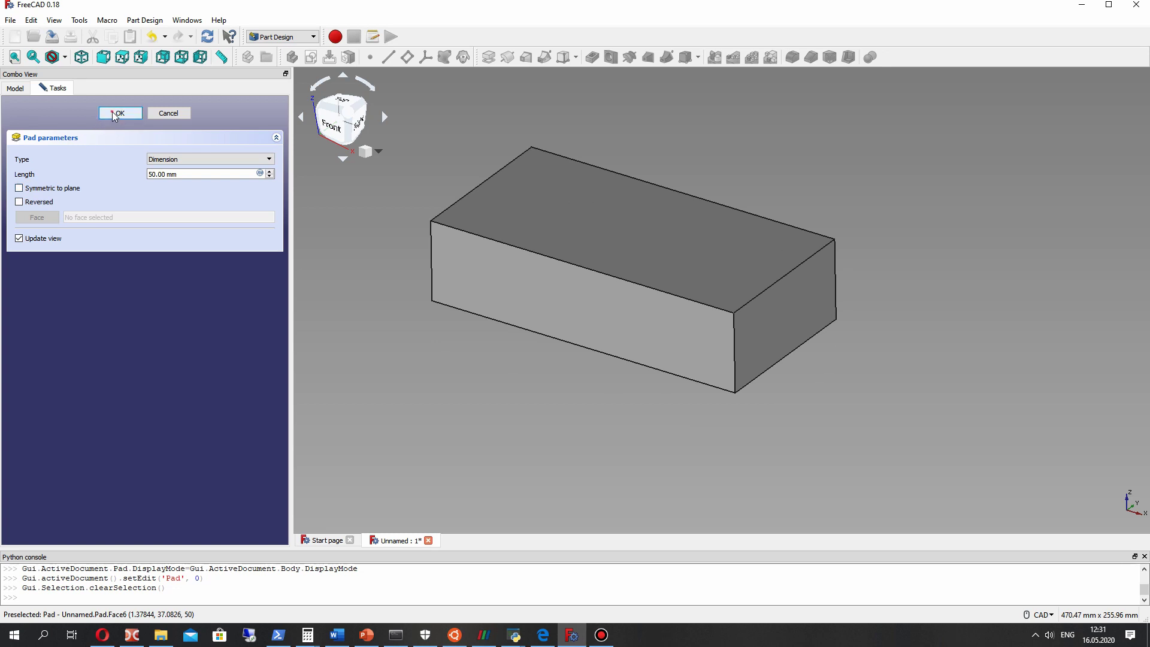
scroll(585, 188, "down", 1)
scroll(637, 344, "up", 2)
Orbit around the box and select its top face for sketching.
mouse_move(637, 344)
middle_mouse_down()
mouse_move(775, 315)
mouse_move(655, 333)
mouse_move(508, 265)
middle_mouse_up()
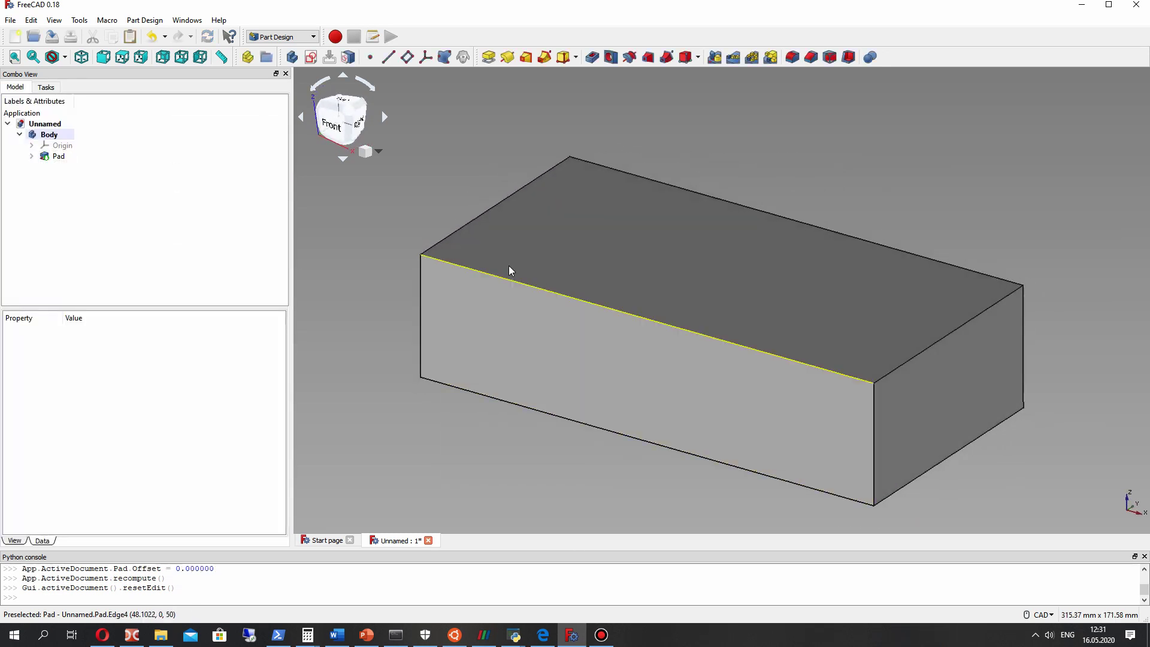
scroll(539, 265, "down", 2)
left_click(559, 255)
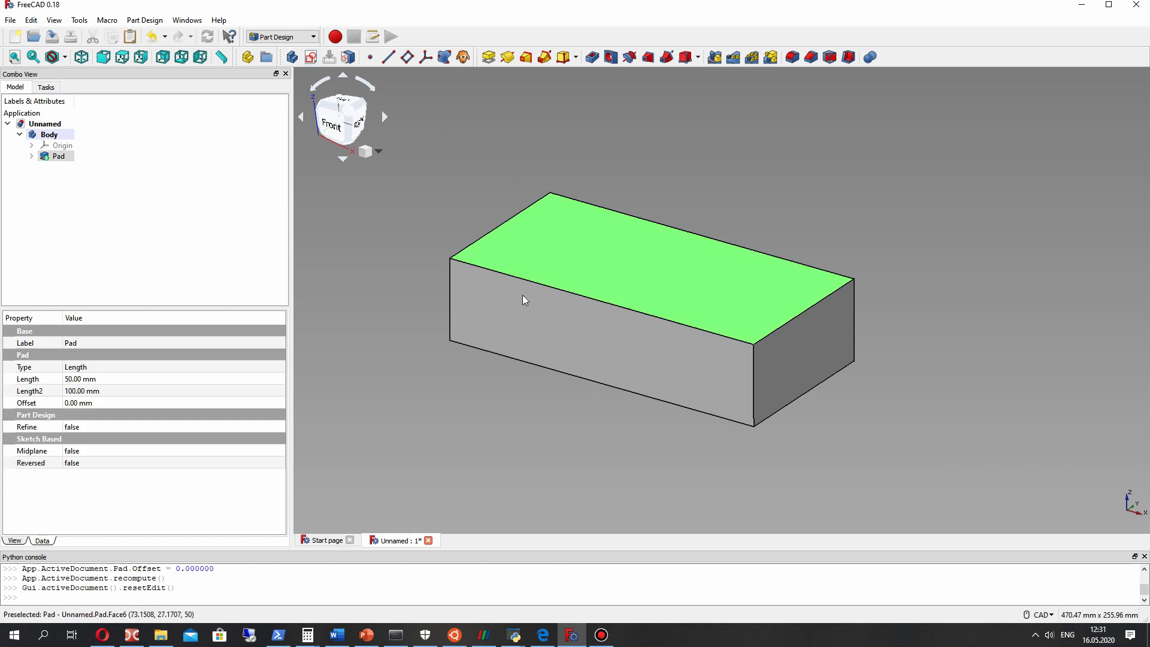
left_click(423, 393)
left_click(557, 350)
left_click(813, 351)
left_click(602, 240)
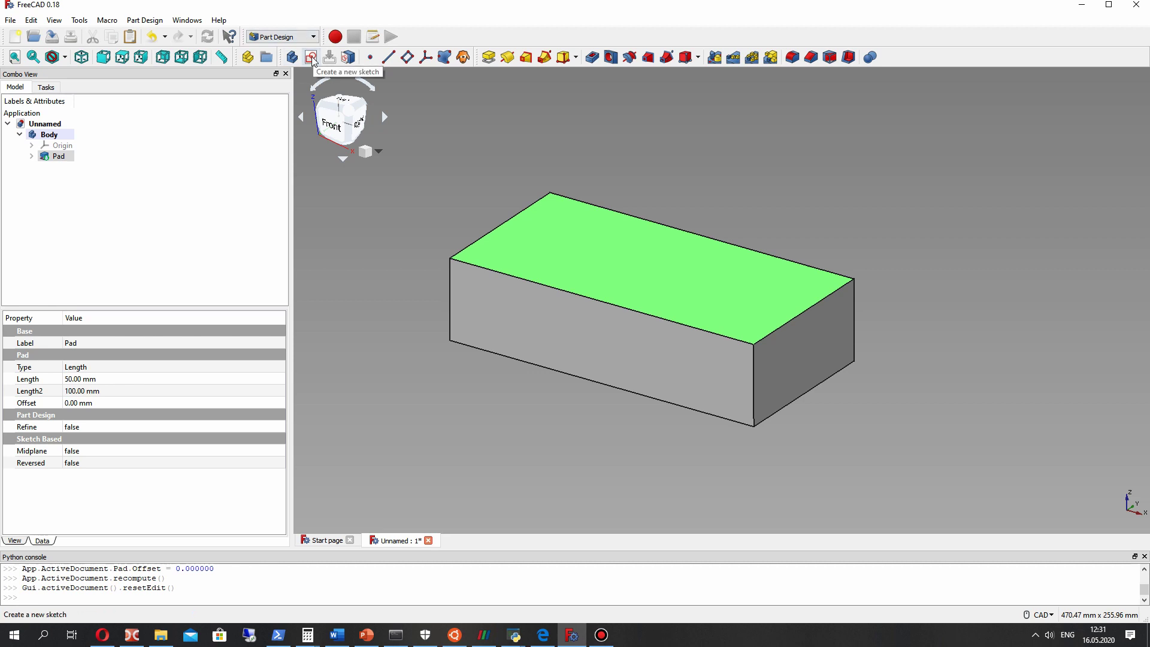
Sketch on the top face and draw a smaller rectangle from the origin corner.
left_click(311, 58)
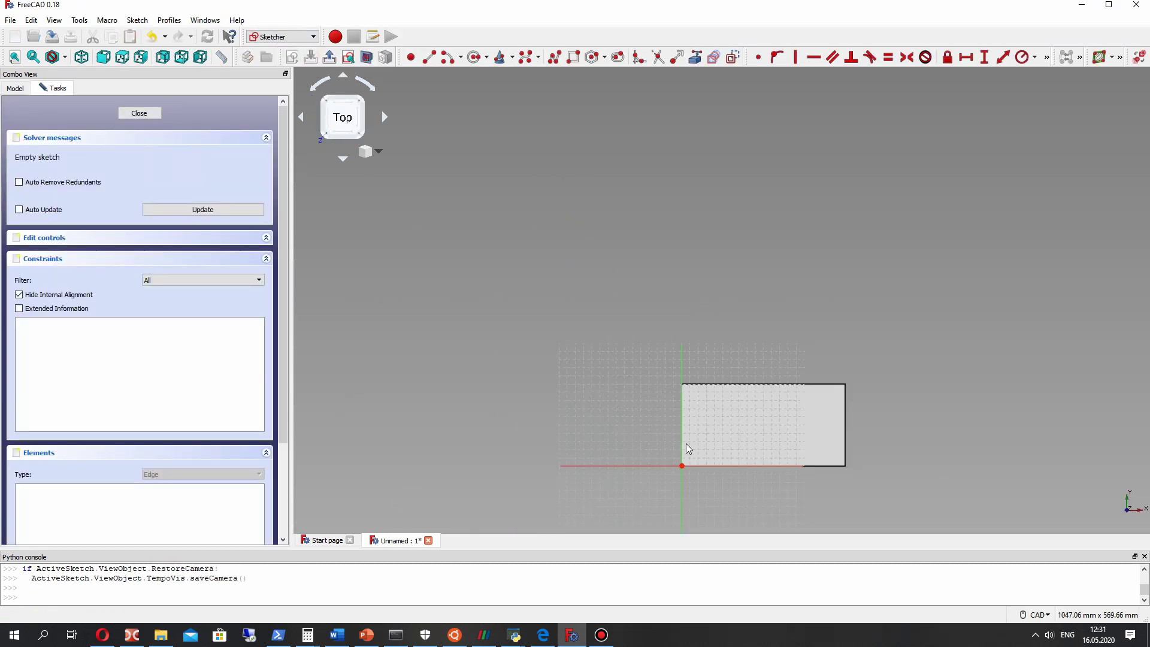
scroll(679, 345, "up", 4)
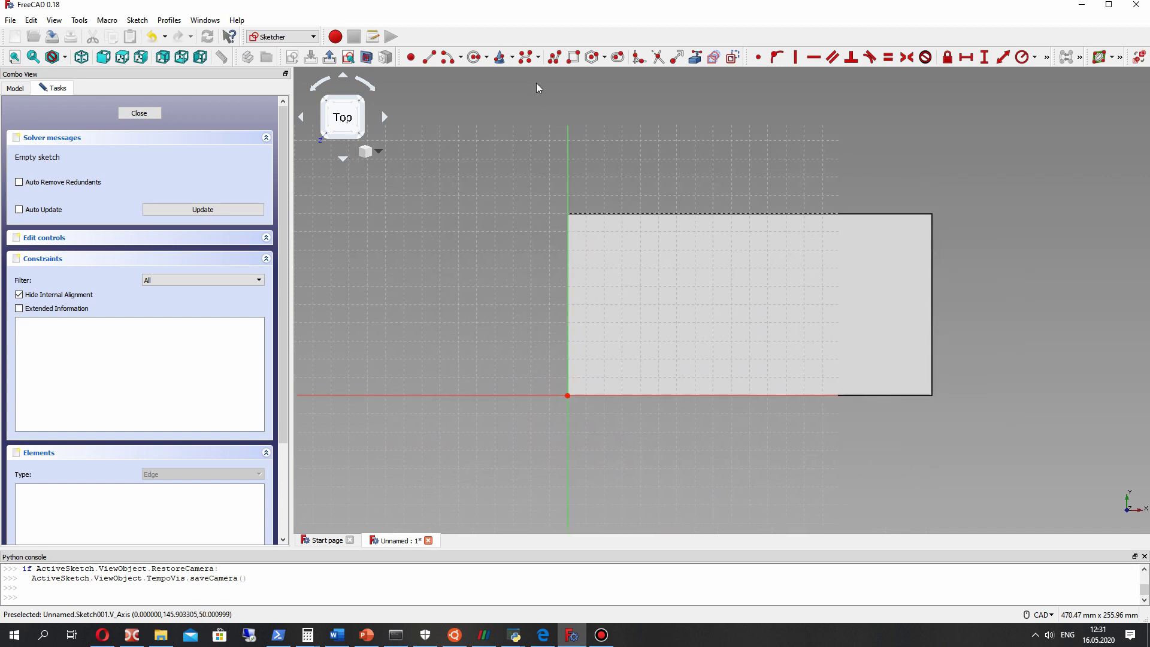
left_click(572, 58)
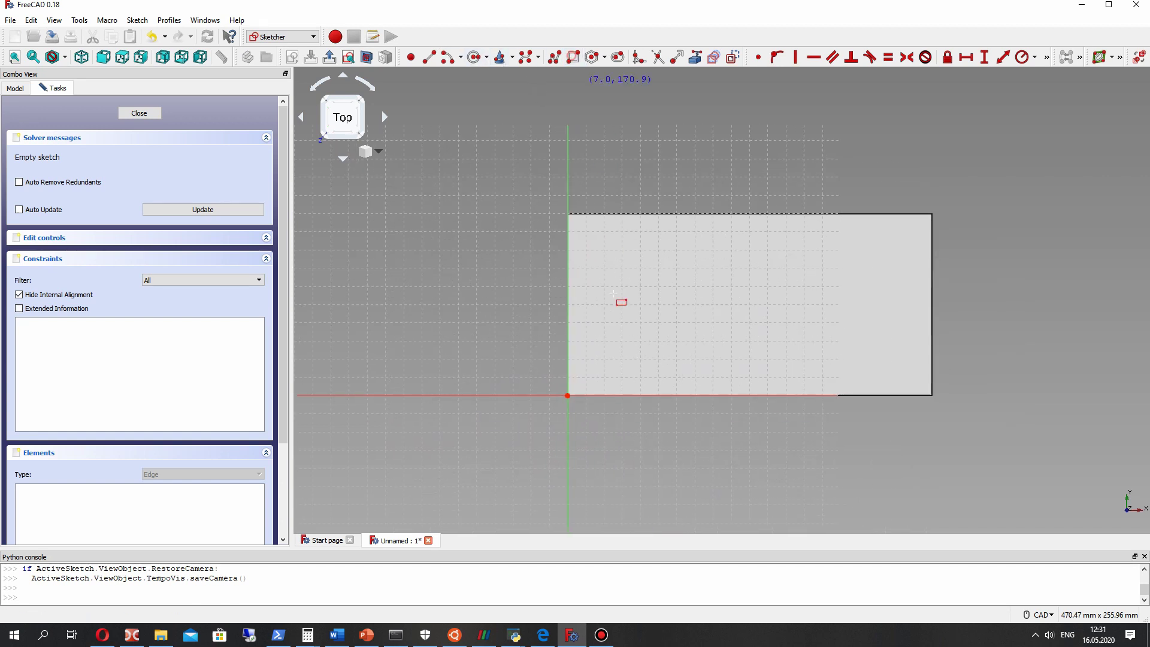
left_click(565, 395)
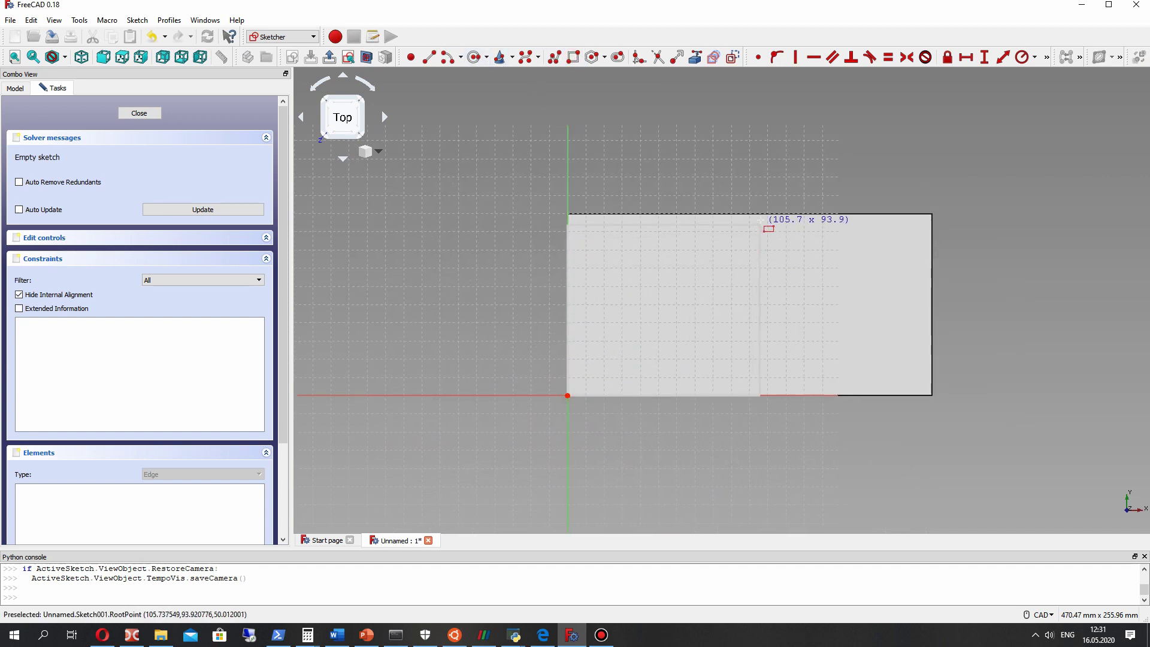
left_click(751, 249)
mouse_move(751, 249)
left_mouse_down()
mouse_move(718, 305)
mouse_move(816, 279)
left_mouse_up()
left_click_drag(816, 396, 634, 406)
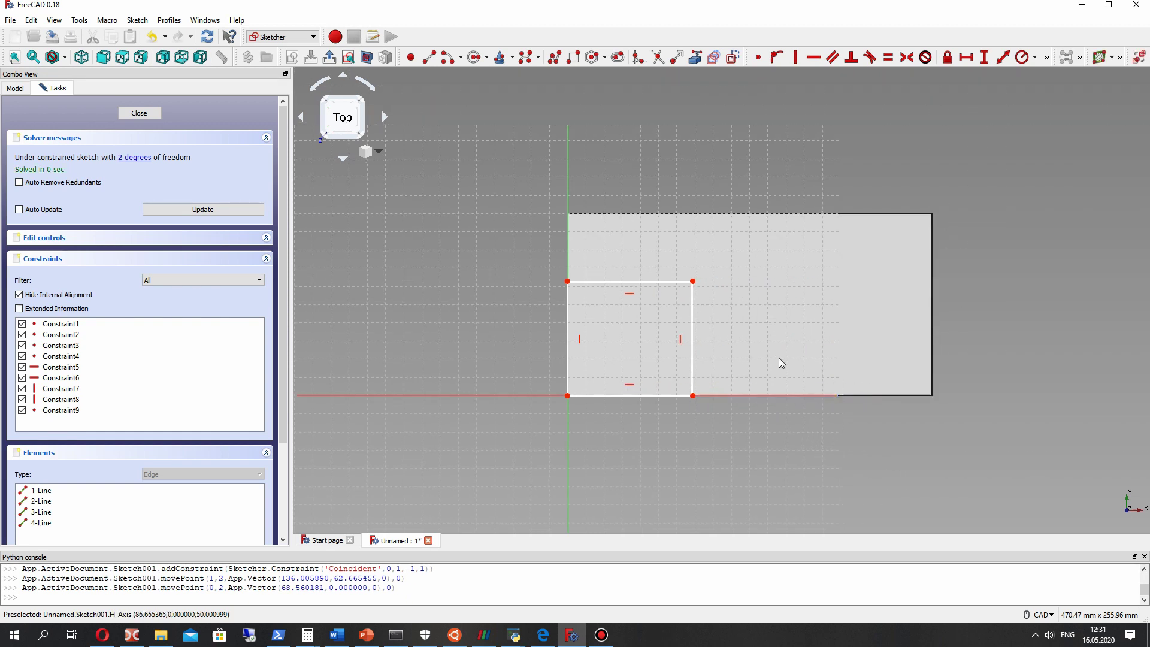
left_click_drag(692, 282, 699, 276)
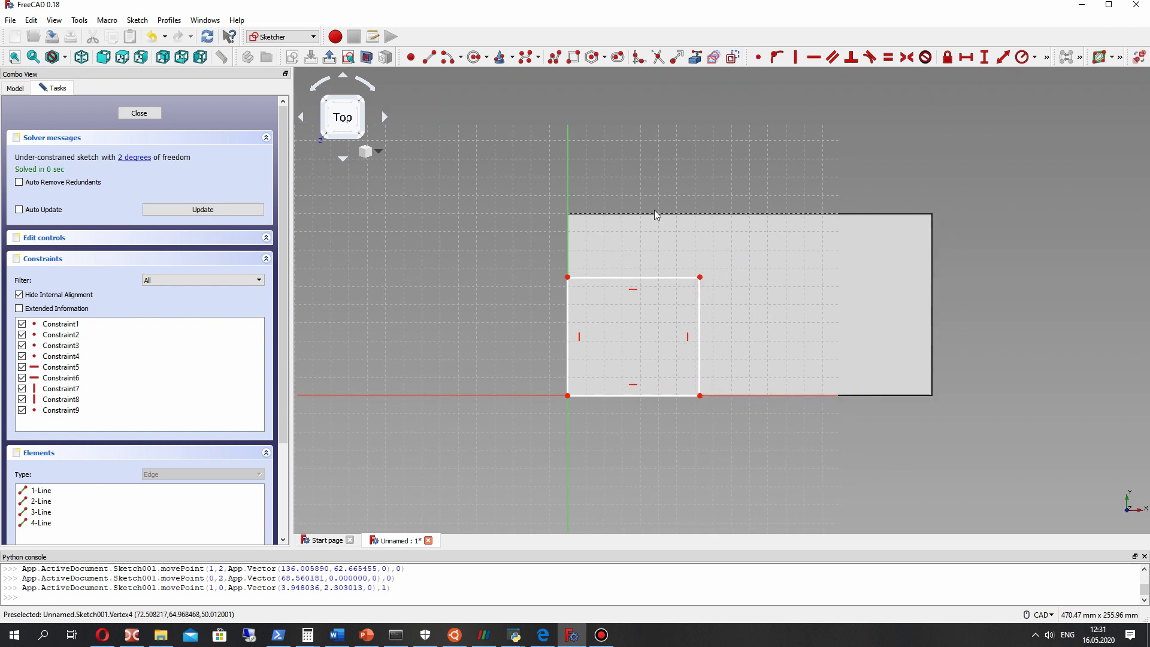
left_click(695, 59)
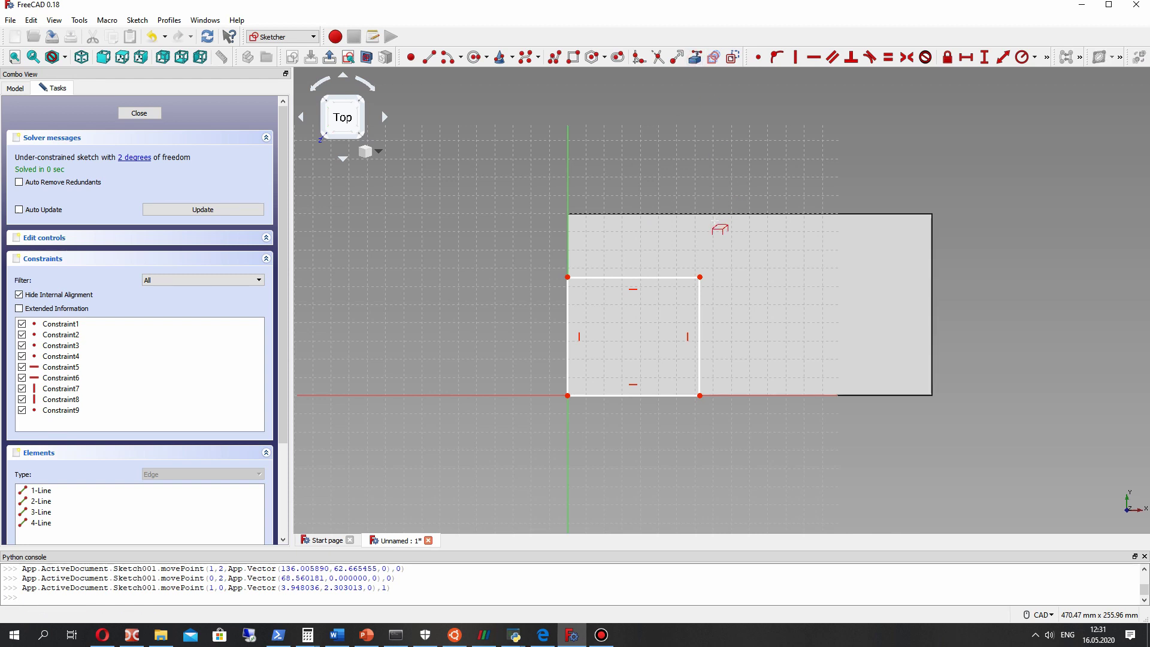
Link the box's far top edge and attach the rectangle corner to it with Point on Object.
left_click(715, 218)
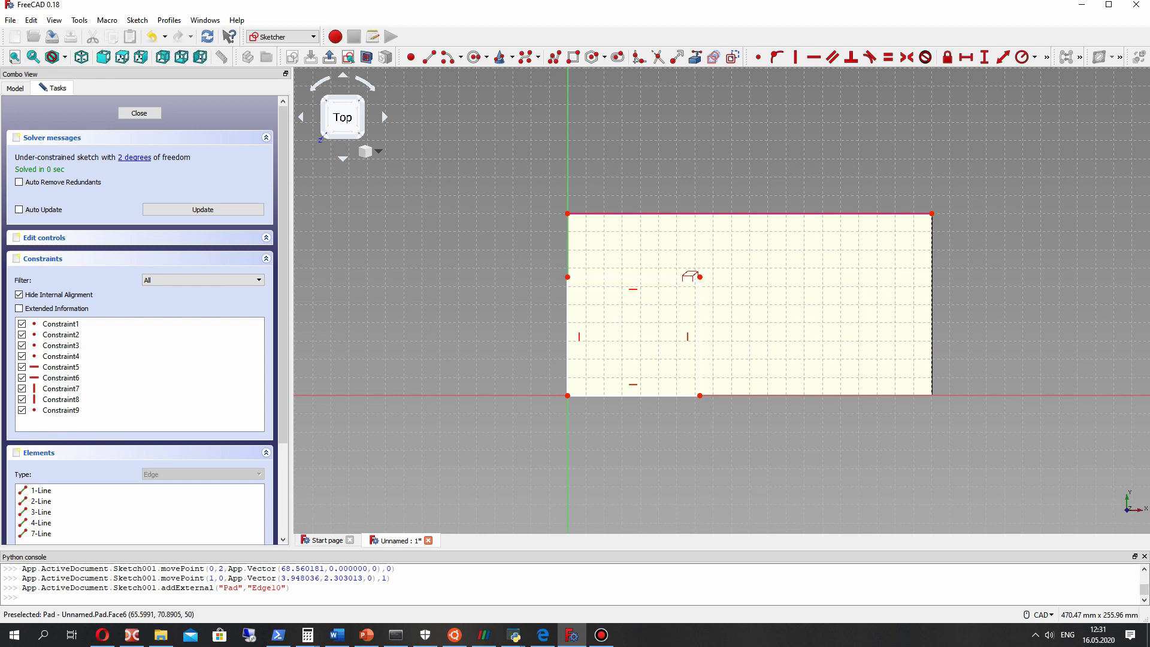
mouse_move(698, 278)
left_mouse_down()
mouse_move(699, 214)
mouse_move(701, 252)
left_mouse_up()
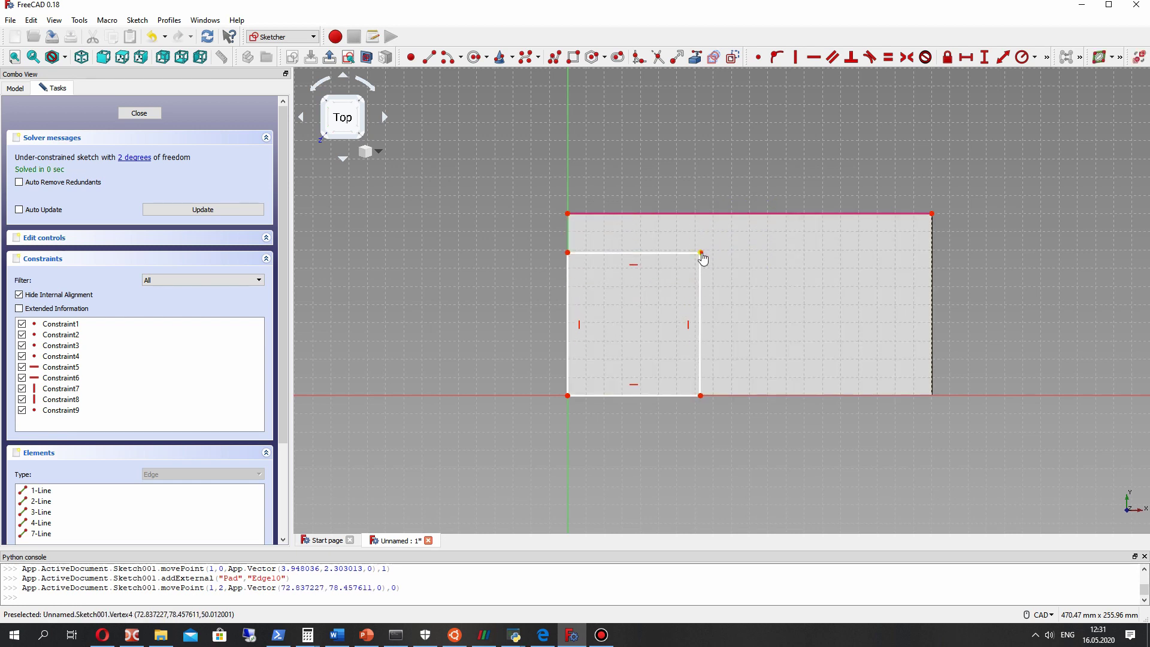
left_click(695, 215)
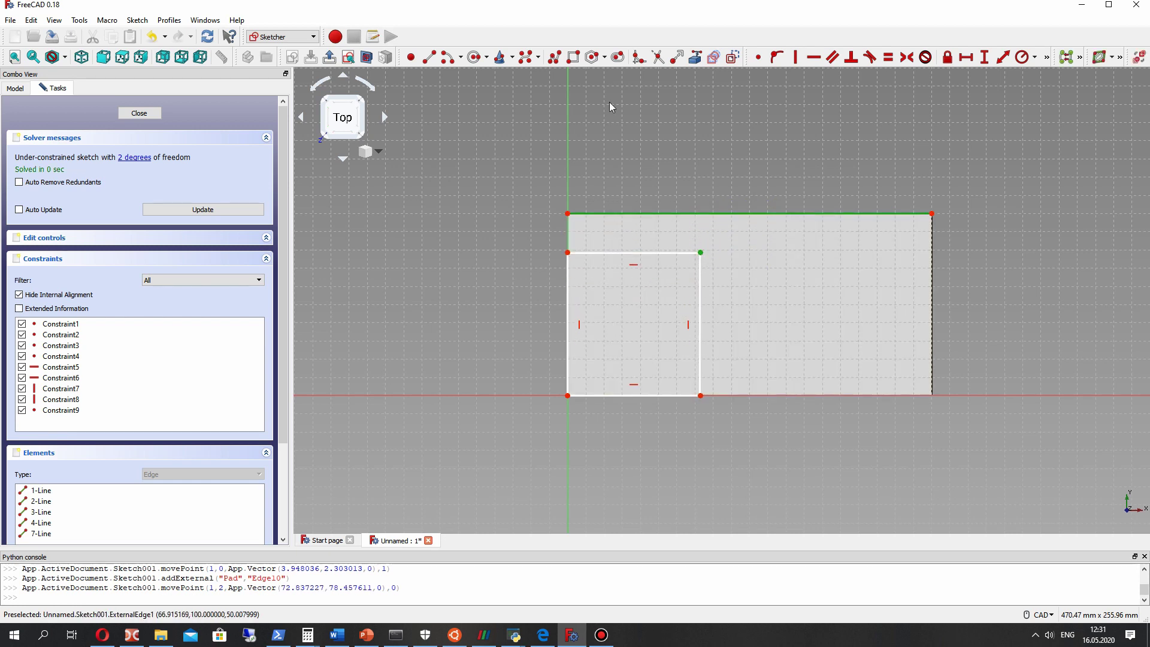
left_click(775, 60)
Widen the rectangle and select its two top corners.
mouse_move(700, 288)
left_mouse_down()
mouse_move(765, 299)
mouse_move(721, 411)
mouse_move(626, 385)
mouse_move(720, 379)
left_mouse_up()
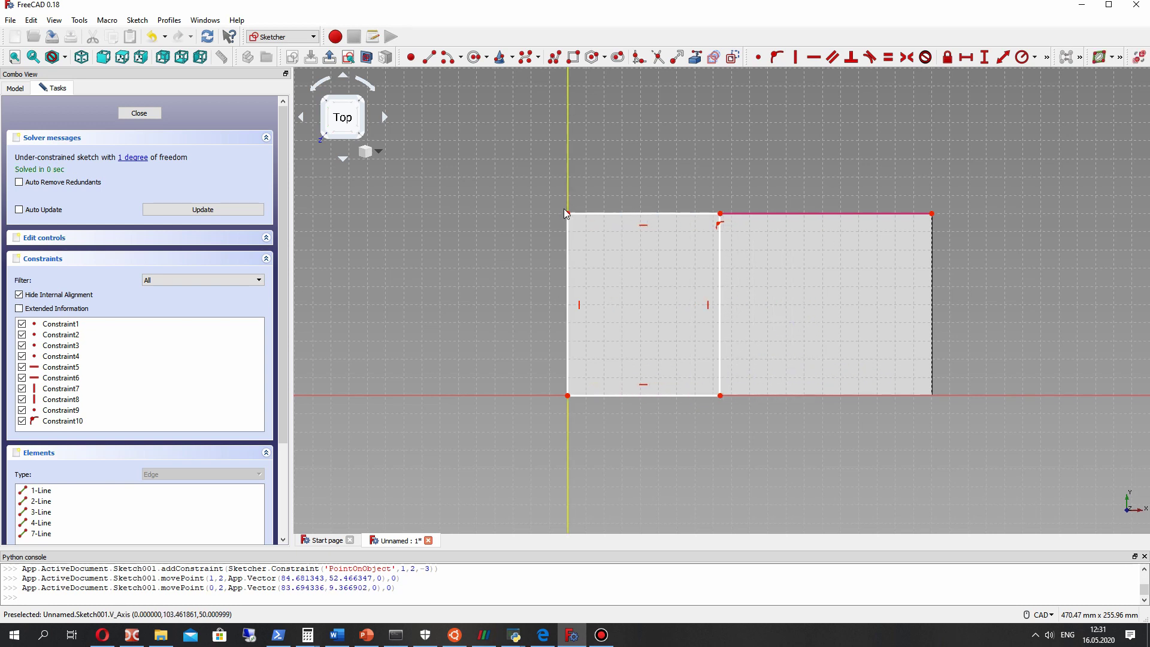
left_click_drag(568, 218, 574, 218)
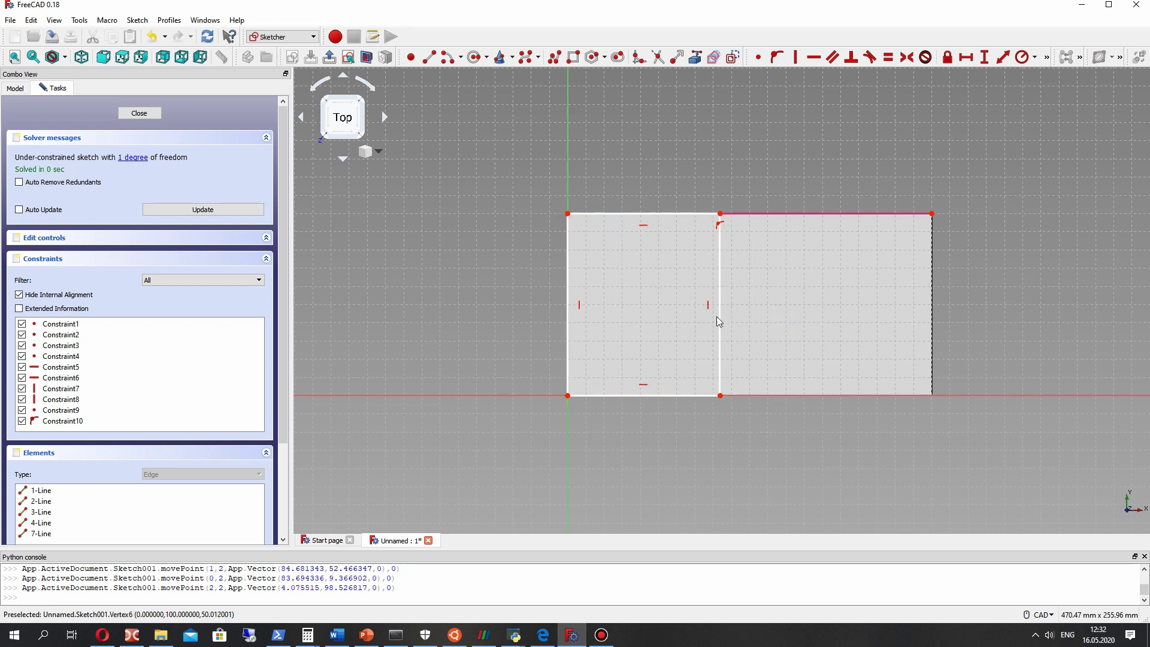
left_click(720, 214)
left_click(568, 215)
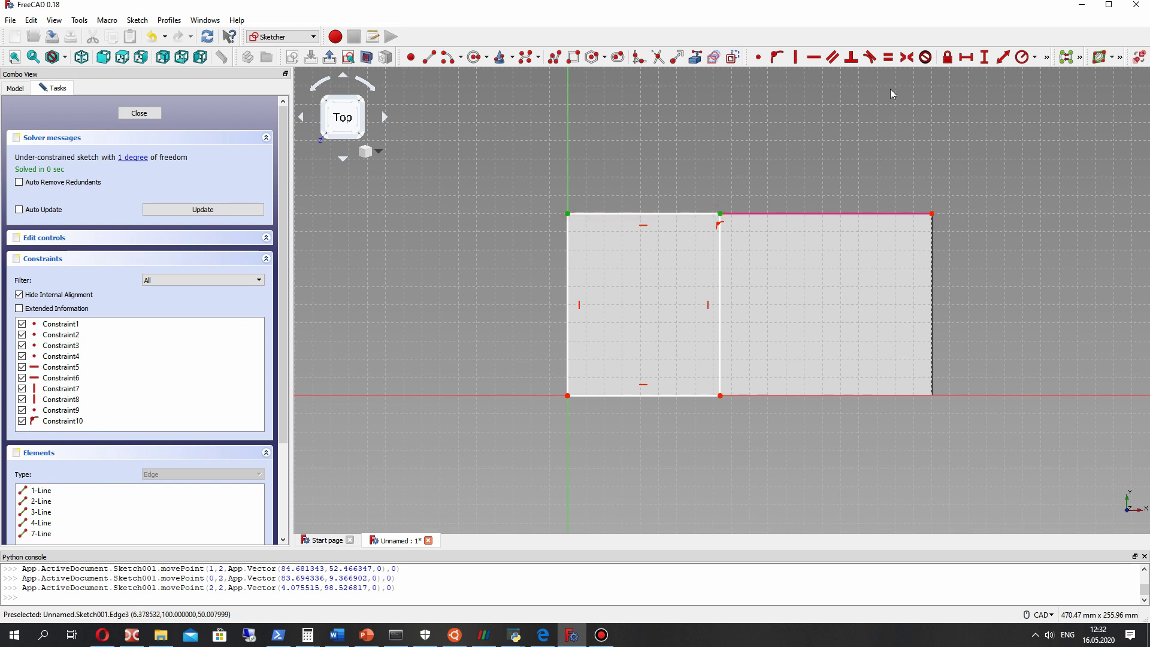
Set a 100 mm horizontal distance between the top corners and close the sketch.
left_click(965, 56)
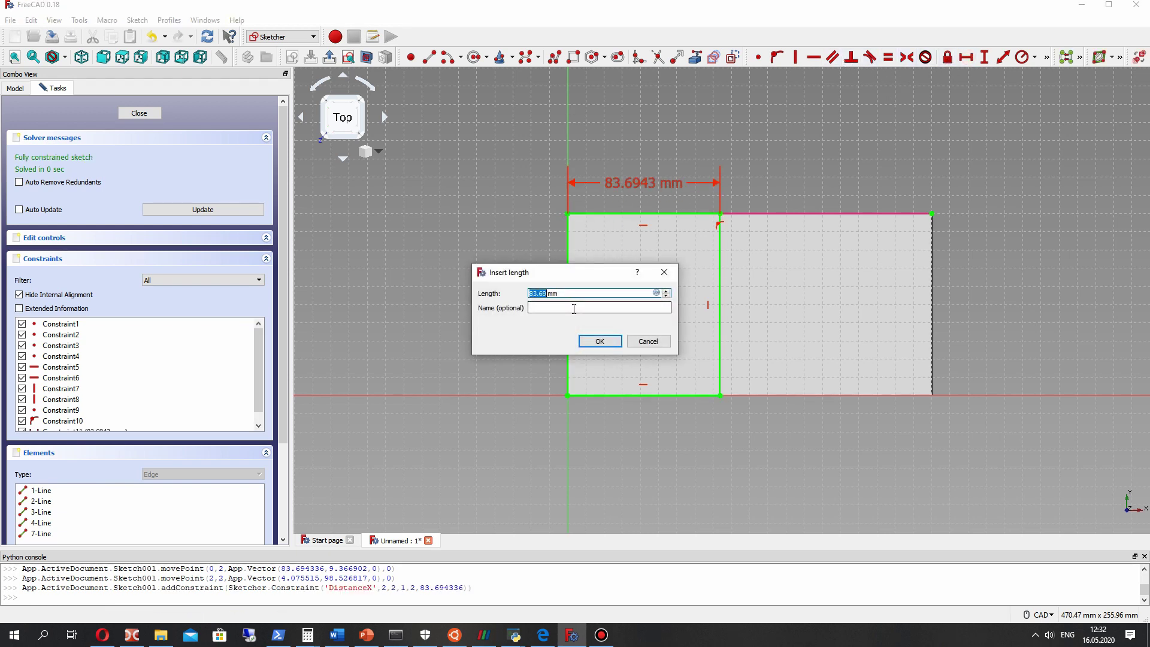
key("Return")
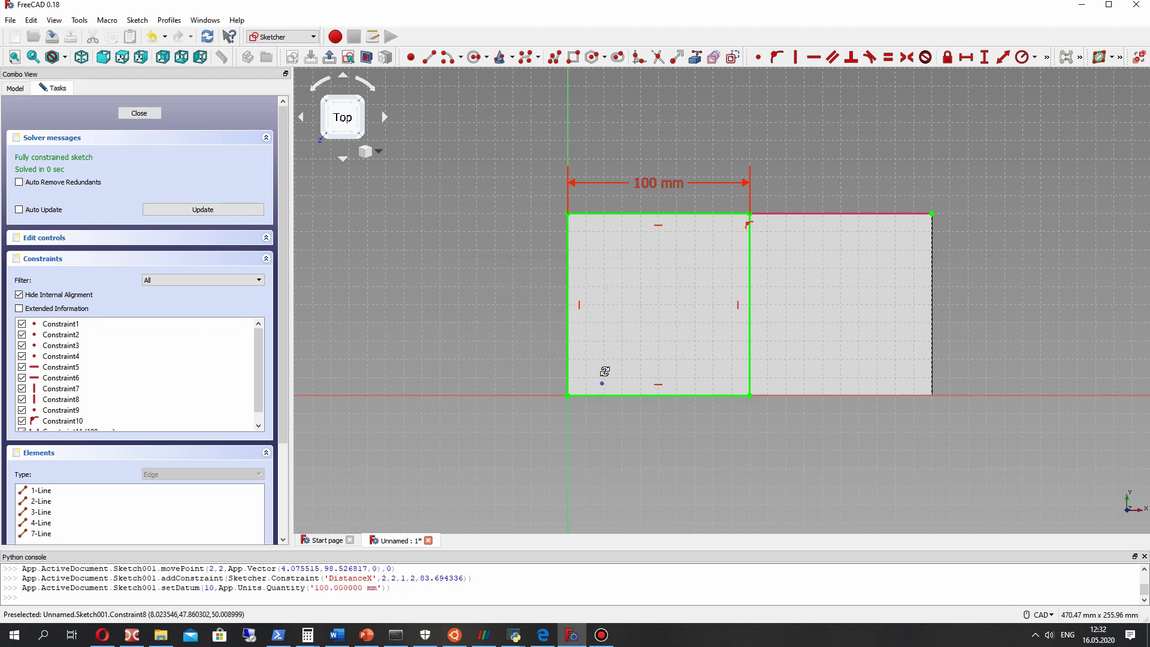
key("0")
middle_click_drag(684, 222, 678, 316)
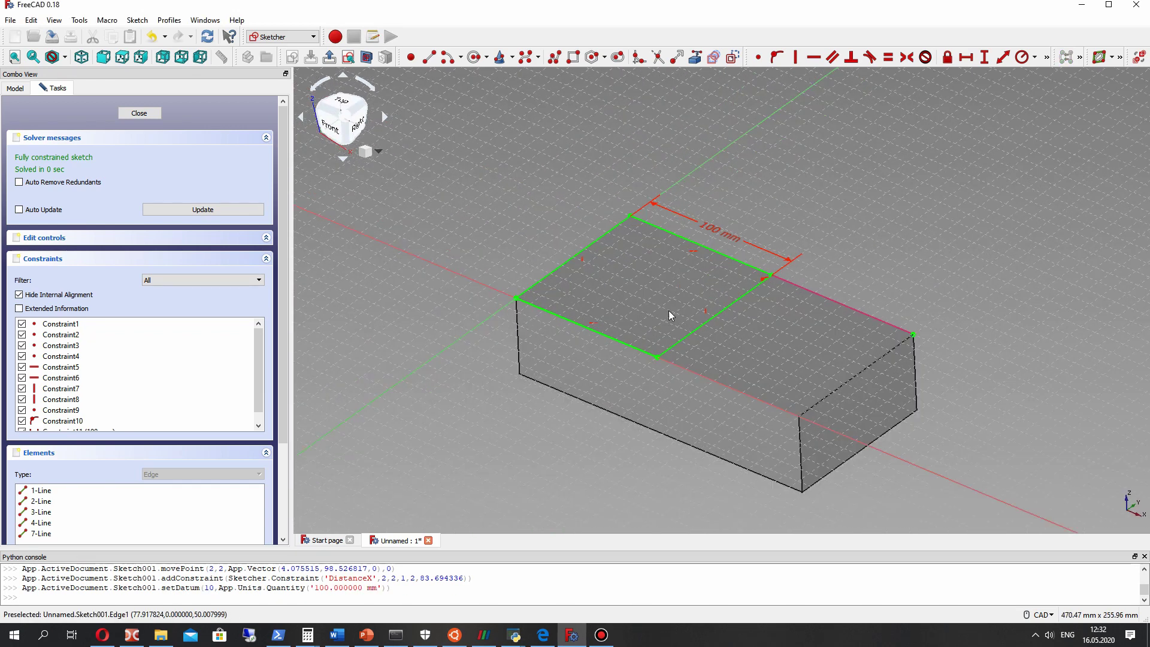
left_click(135, 112)
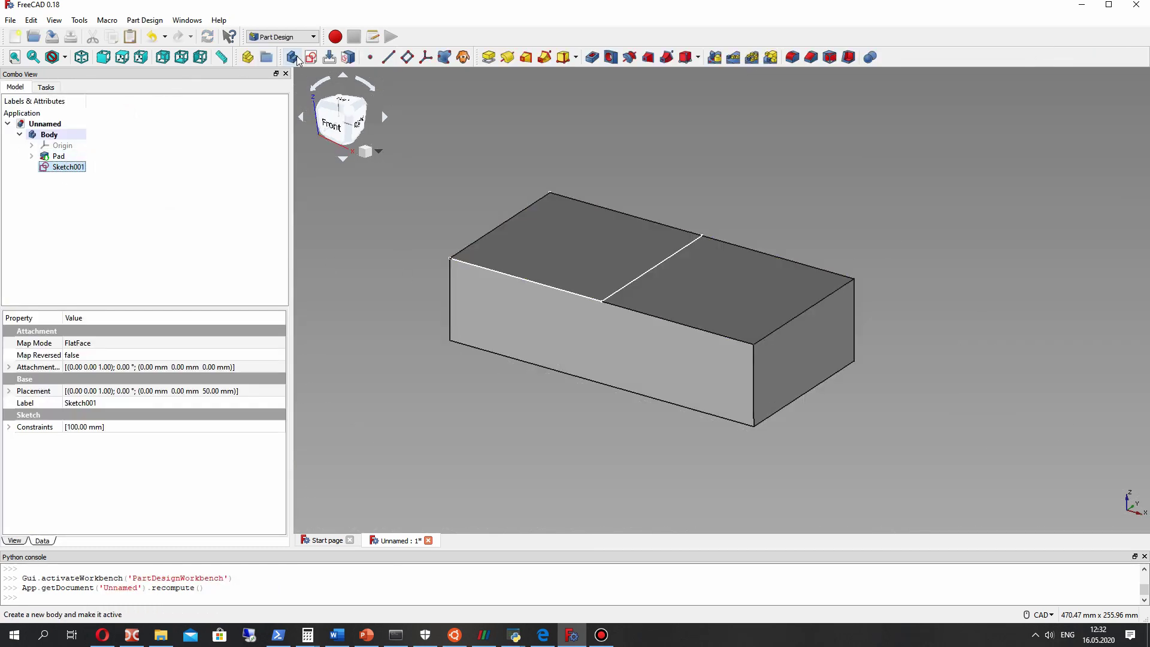
Apply Pad to Sketch001 to start the raised block.
left_click(488, 57)
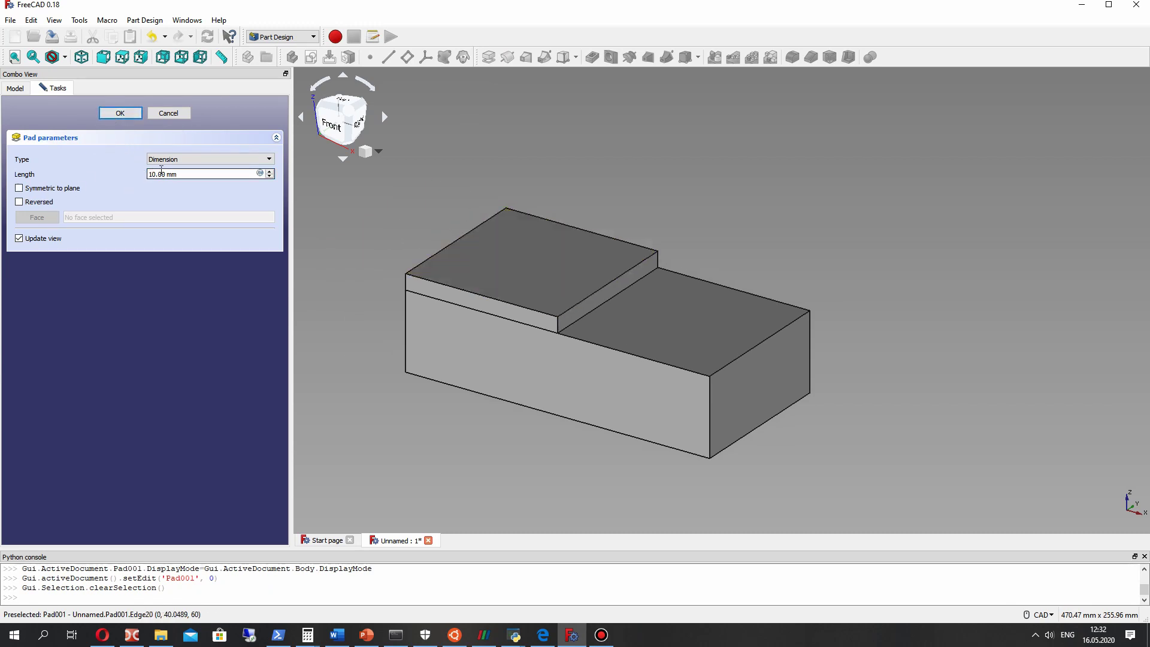
type("30")
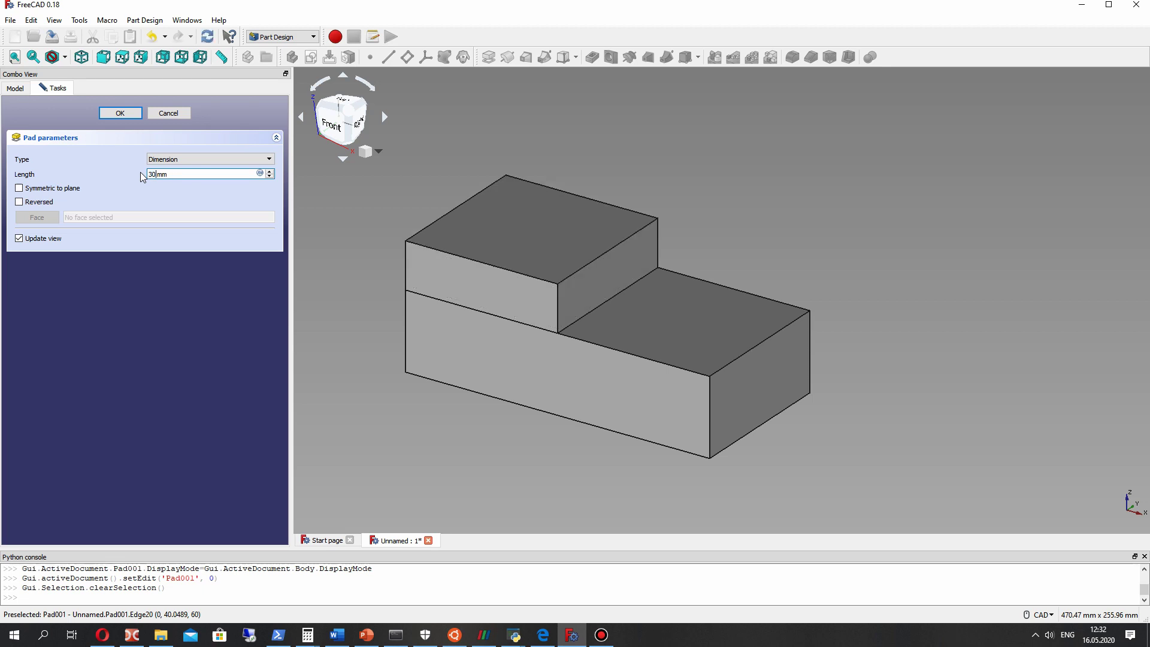
Confirm the 30 mm pad and select Pad001 in the tree.
left_click(111, 114)
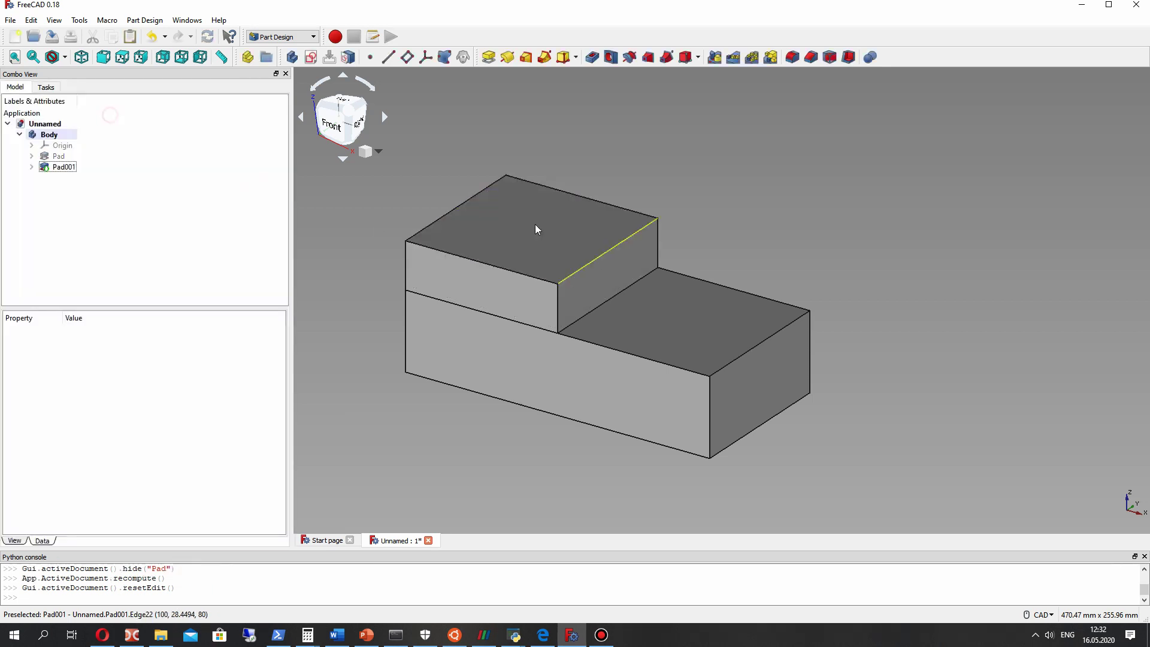
left_click(60, 167)
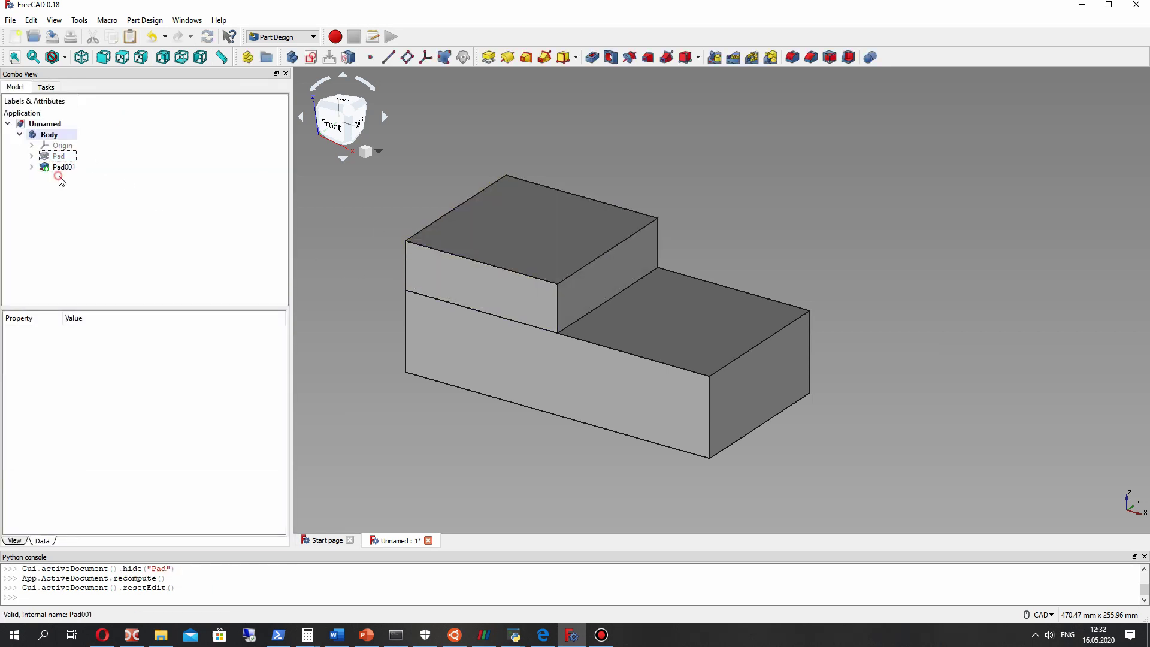
left_click(62, 172)
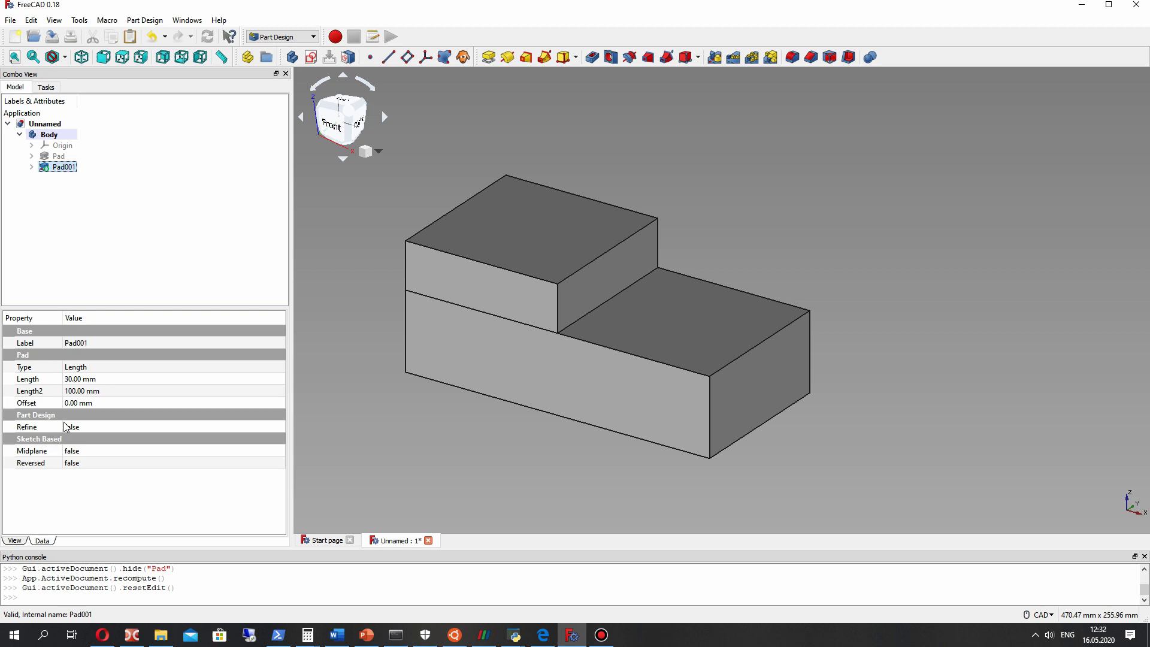
Check the front faces, then set Pad001's Refine property to true.
left_click(497, 305)
left_click(498, 344)
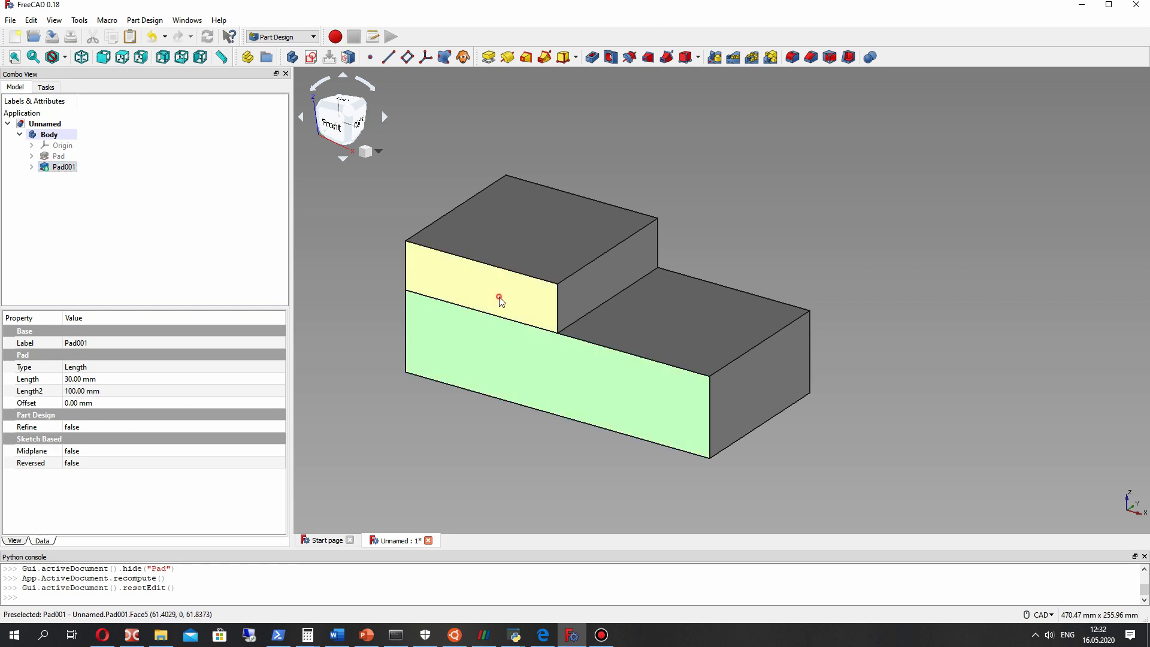
left_click(411, 444)
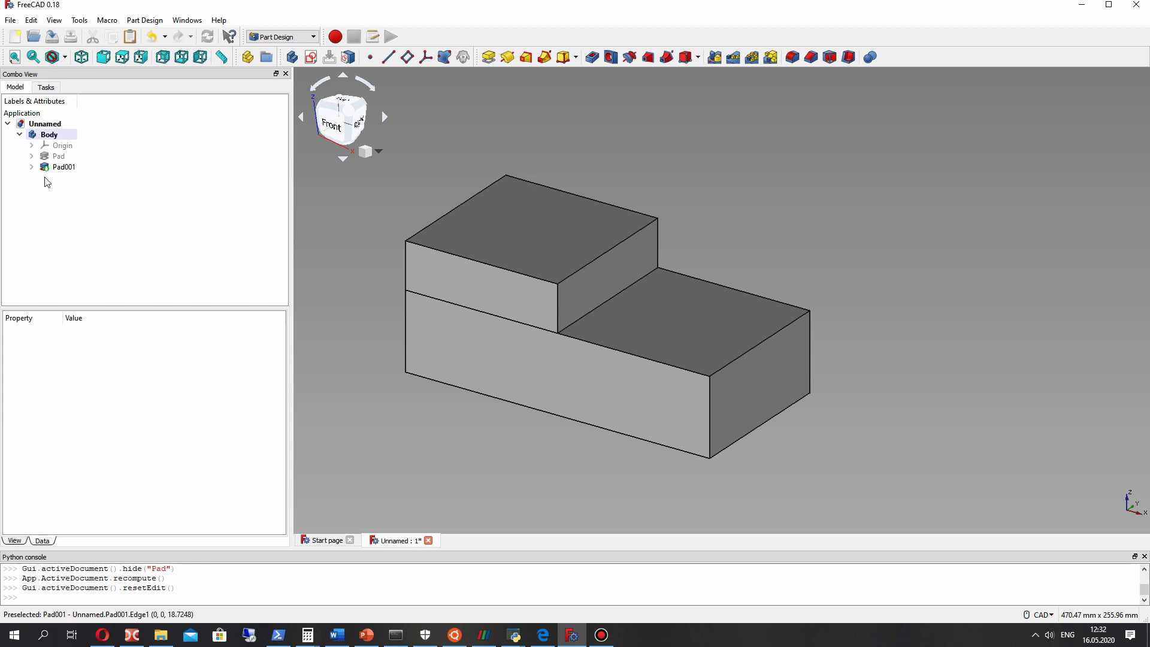
left_click(69, 171)
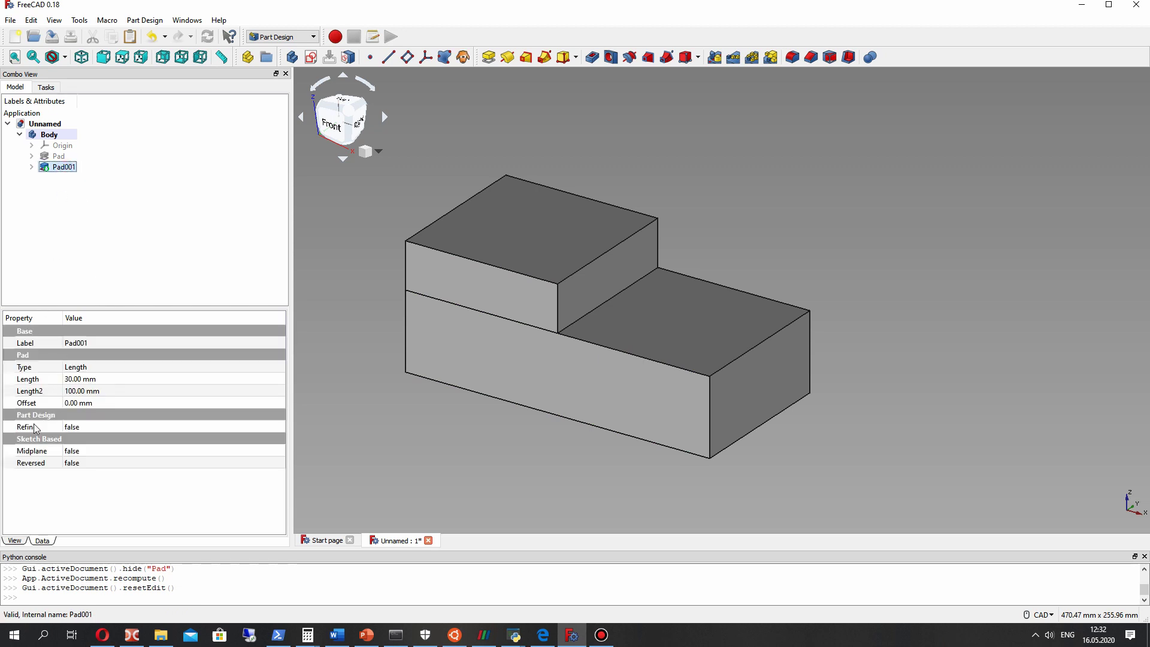
left_click(77, 448)
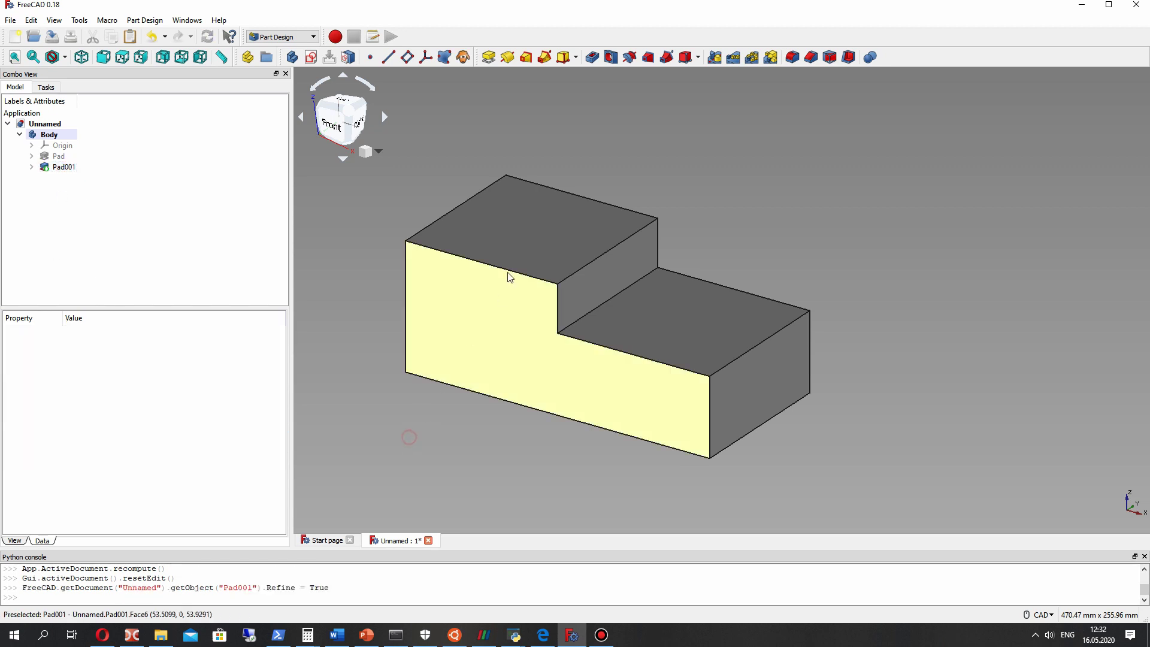
mouse_move(721, 448)
middle_mouse_down()
mouse_move(469, 441)
mouse_move(765, 411)
mouse_move(447, 387)
mouse_move(745, 400)
mouse_move(807, 316)
mouse_move(727, 411)
mouse_move(1001, 377)
mouse_move(749, 331)
mouse_move(726, 453)
mouse_move(593, 318)
mouse_move(596, 295)
mouse_move(403, 398)
middle_mouse_up()
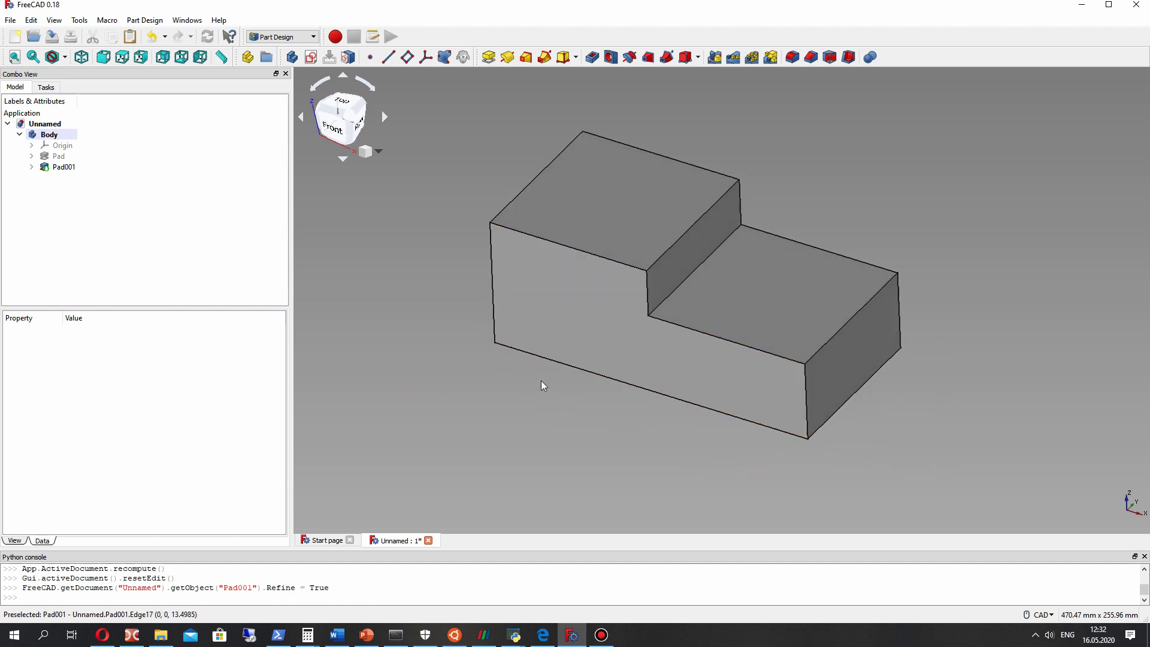